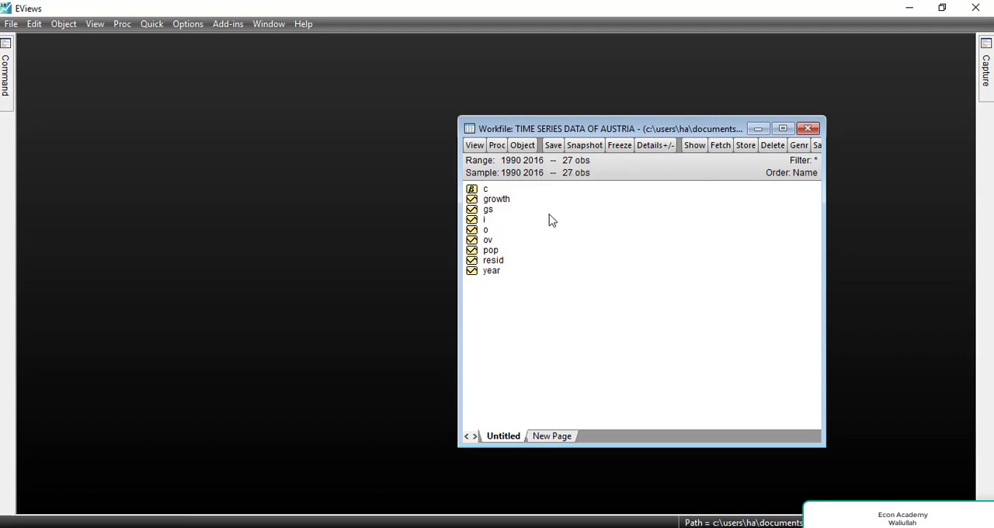
Select the series growth, gs, i, o, ov and pop together in the workfile, starting with growth.
left_click(505, 201)
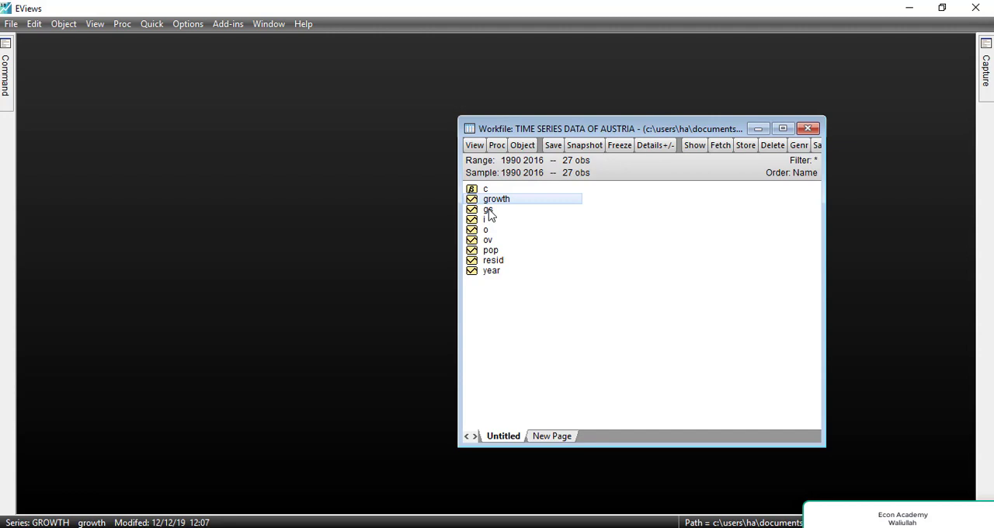
left_click(489, 209, "ctrl")
left_click(487, 220, "ctrl")
left_click(486, 230, "ctrl")
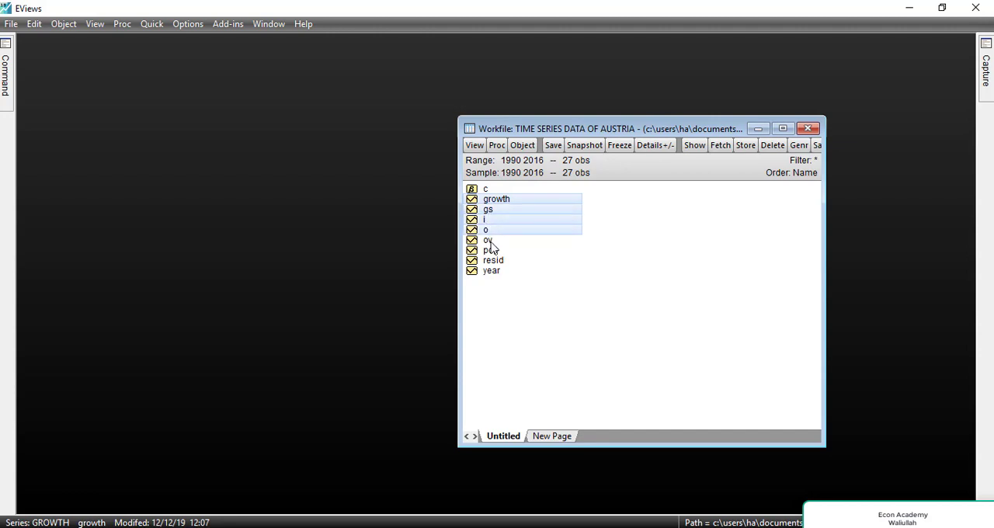
left_click(489, 240, "ctrl")
left_click(495, 249, "ctrl")
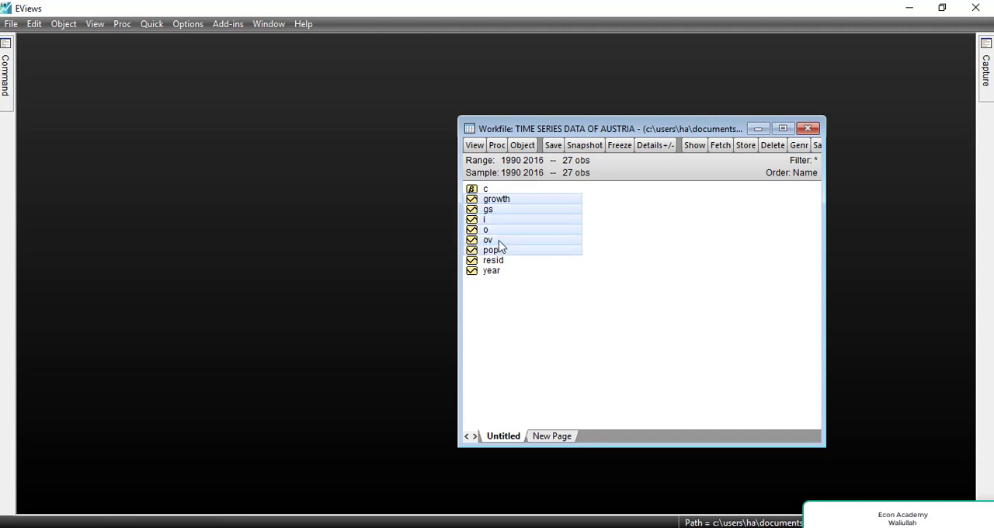
right_click(501, 245)
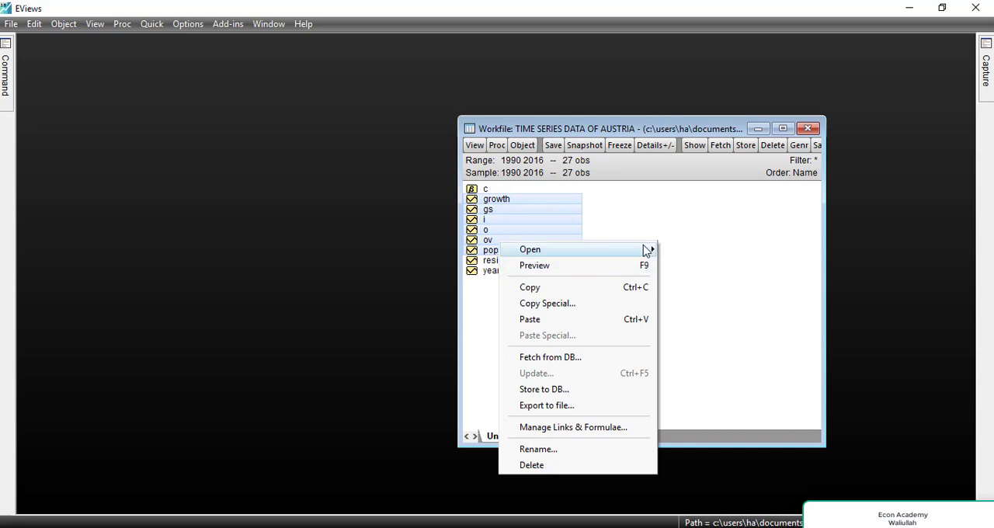
mouse_move(644, 251)
left_click(694, 249)
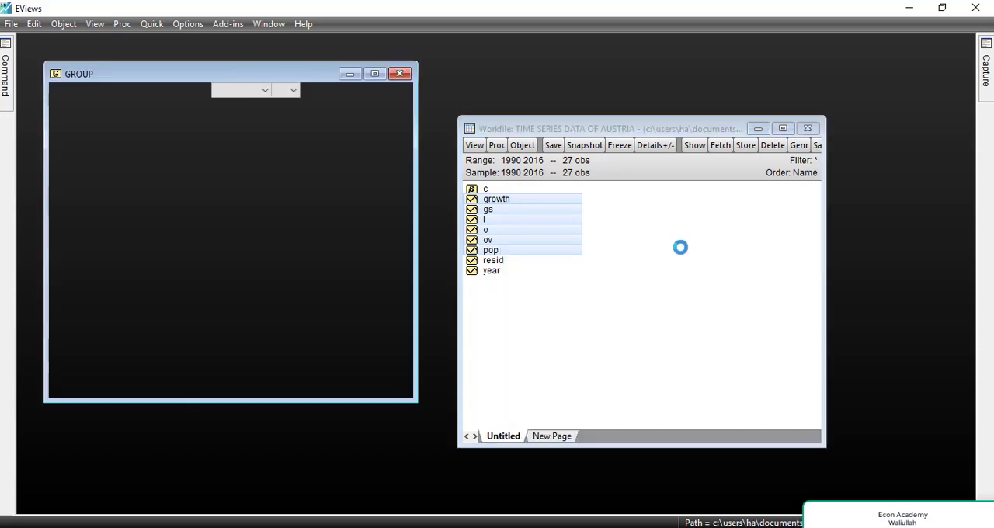
left_click(398, 74)
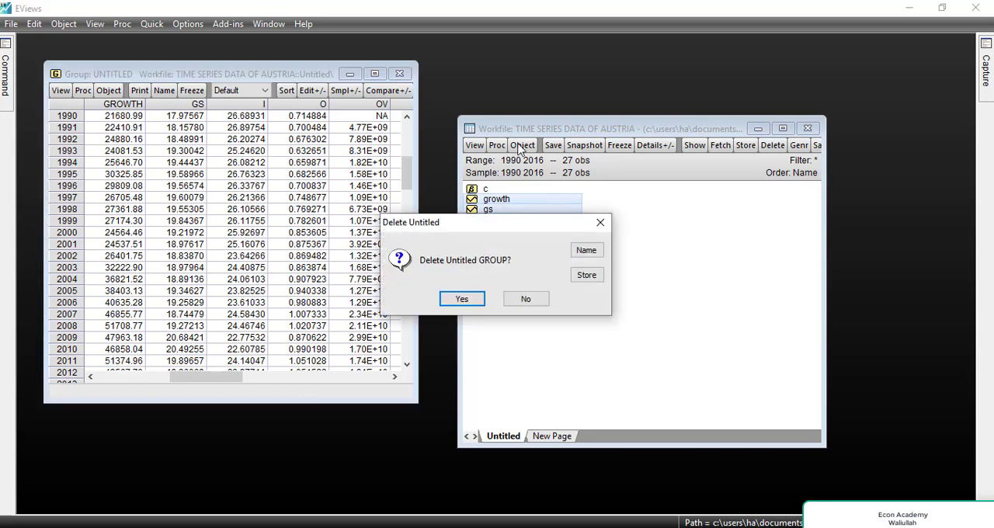
left_click(456, 298)
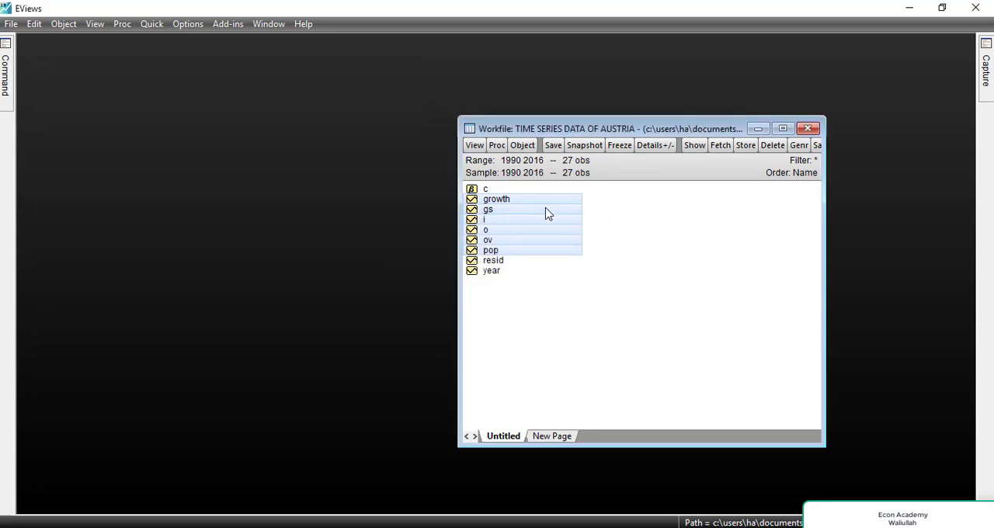
Estimate the selected series as a Least Squares equation with growth dependent on gs, i, o, ov, pop and c, sample 1990 2016.
right_click(545, 213)
mouse_move(691, 221)
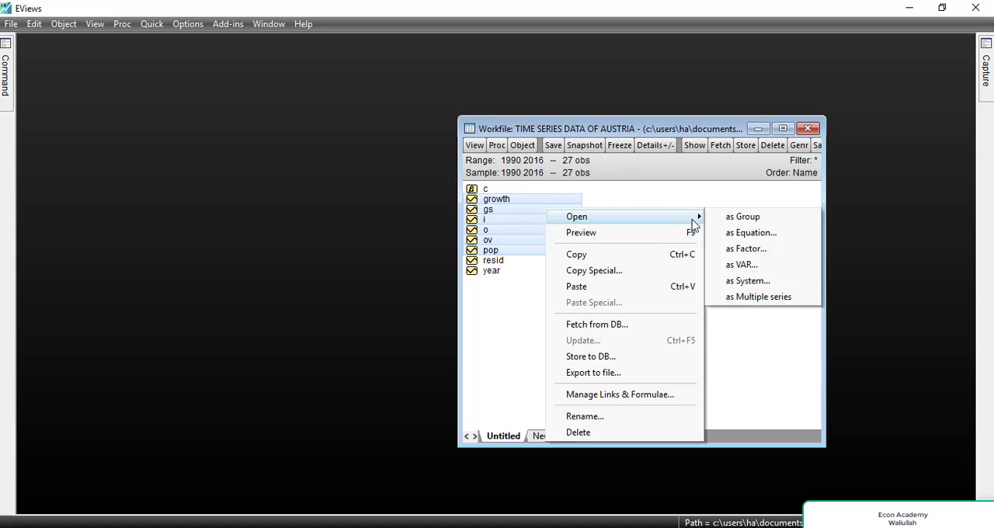
left_click(716, 233)
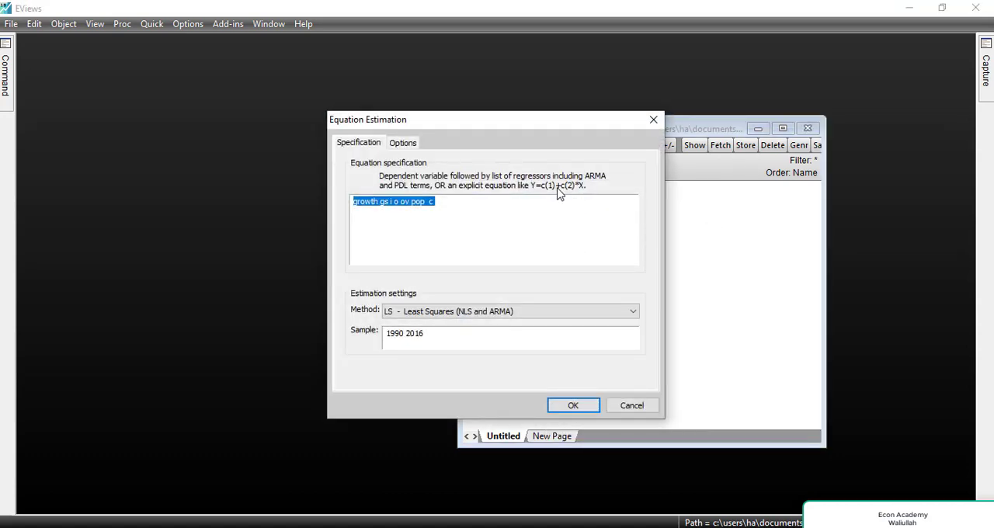
left_click(449, 233)
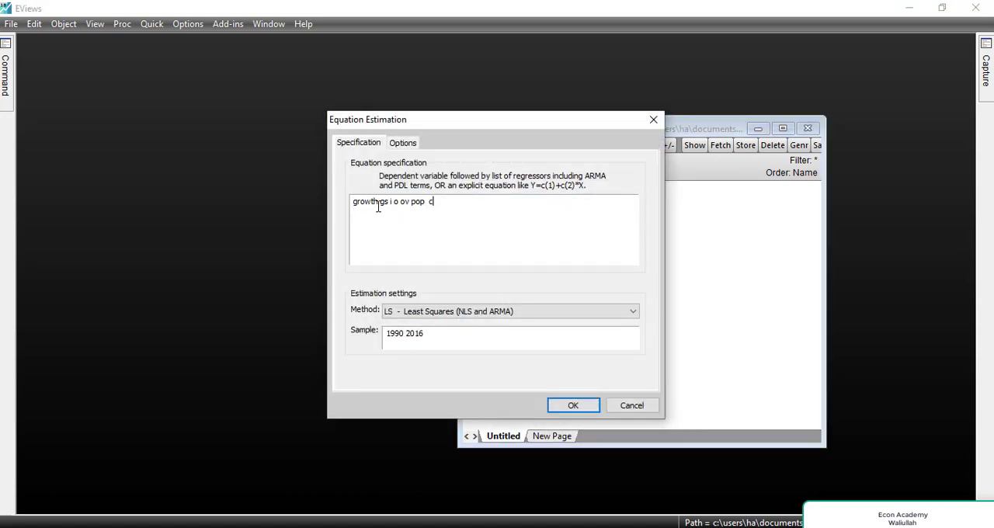
left_click_drag(378, 204, 417, 212)
left_click(366, 219)
left_click(429, 202)
double_click(430, 202)
left_click(394, 316)
left_click(391, 330)
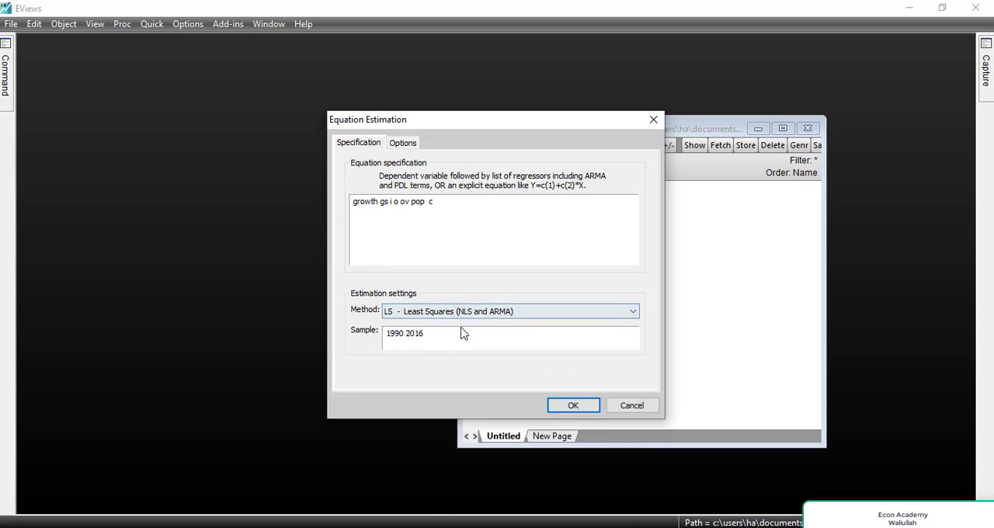
left_click(573, 406)
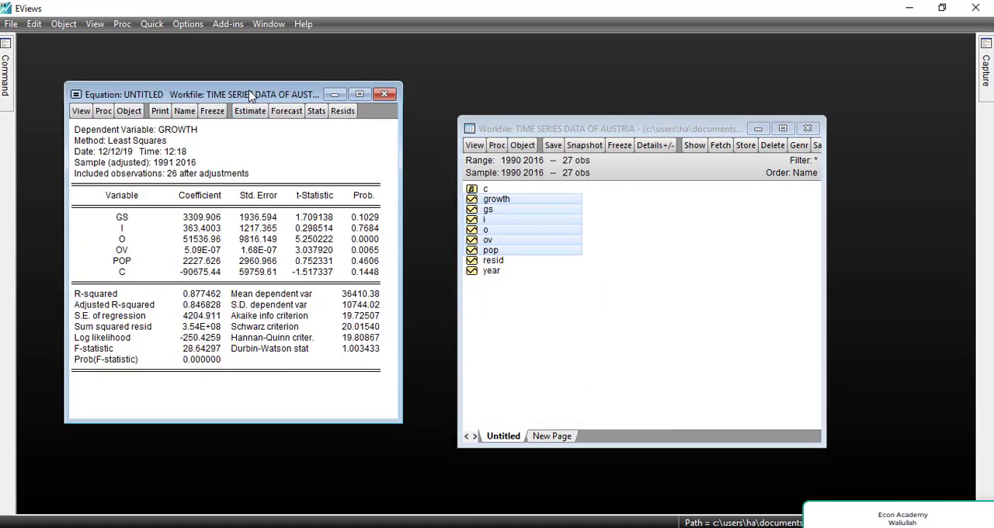
Examine the regression output's dependent variable, list of regressors and Durbin-Watson statistic.
left_click_drag(250, 94, 623, 102)
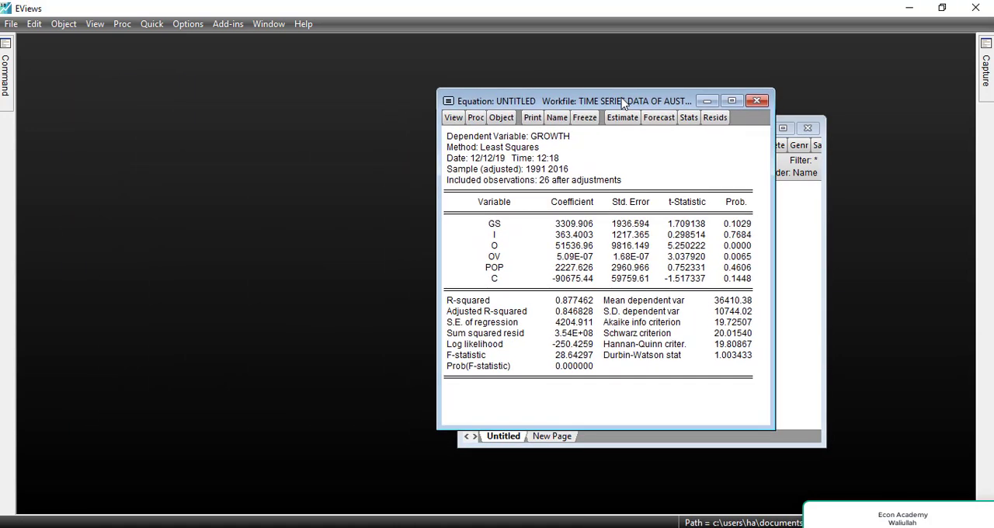
left_click(534, 138)
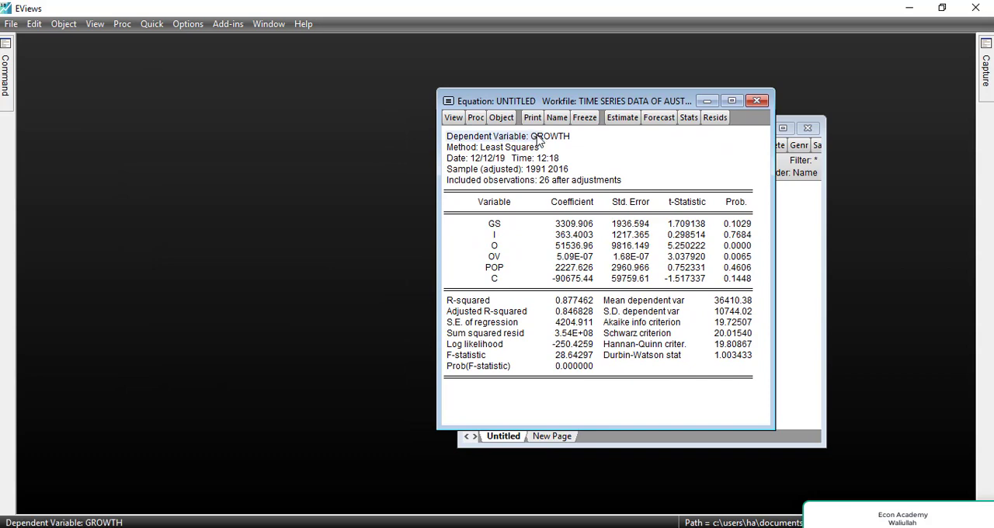
left_click(564, 136)
left_click(499, 213)
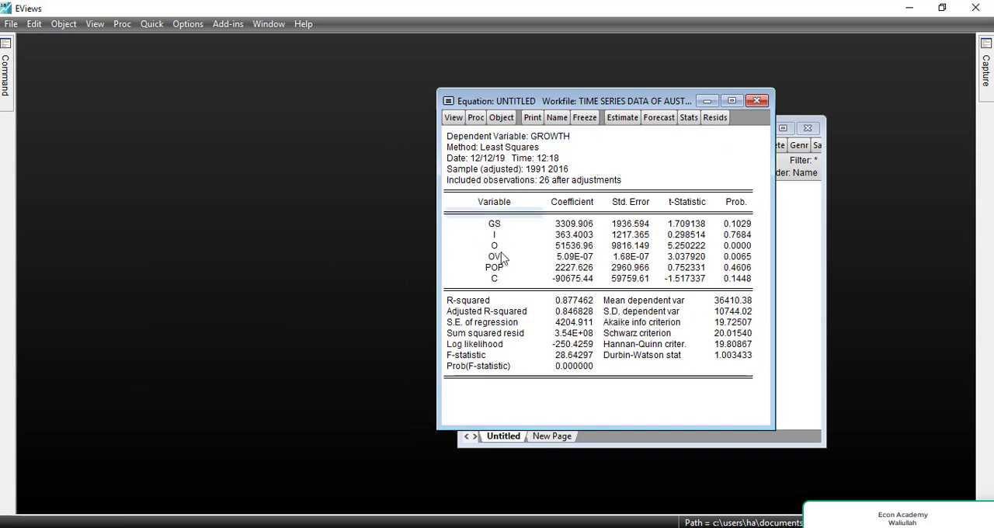
left_click_drag(501, 258, 502, 282)
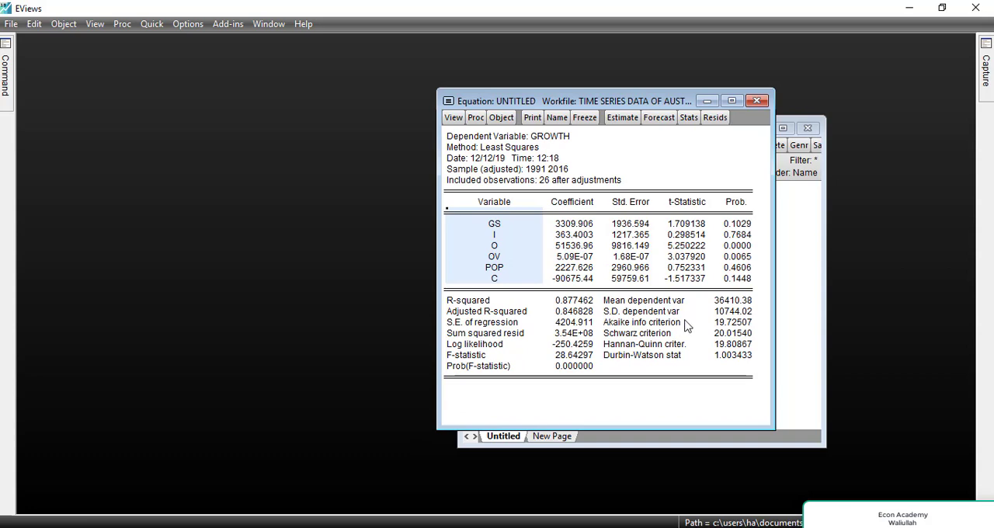
left_click(624, 358)
left_click_drag(626, 363, 744, 366)
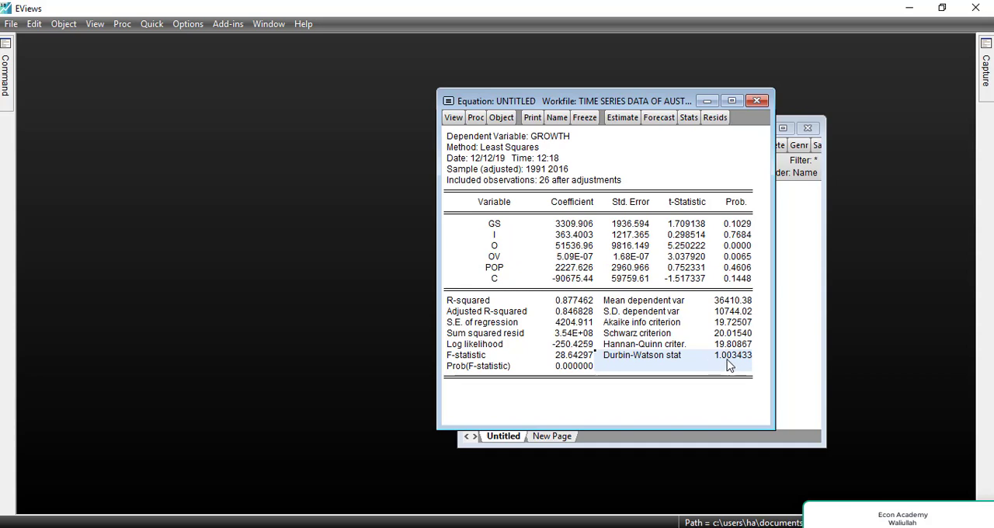
left_click(724, 365)
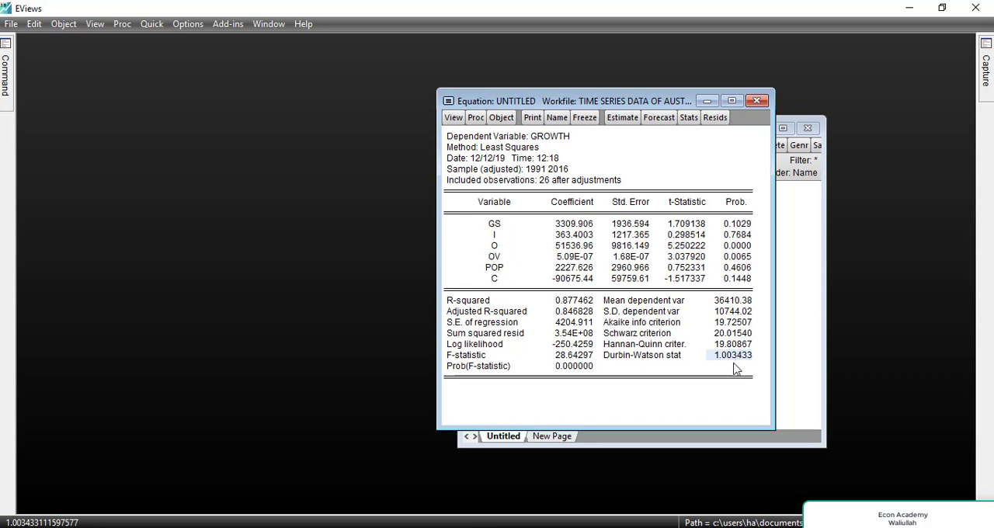
left_click(621, 357)
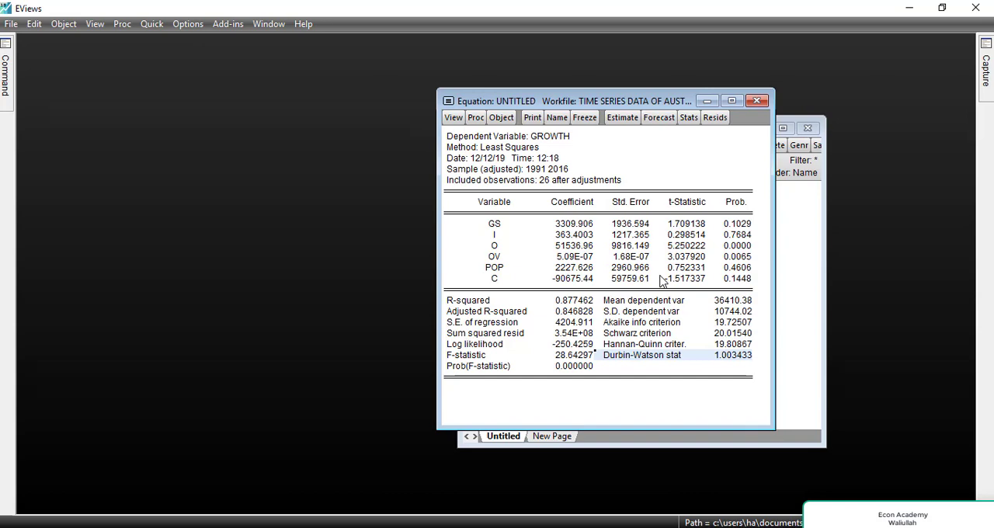
left_click(652, 157)
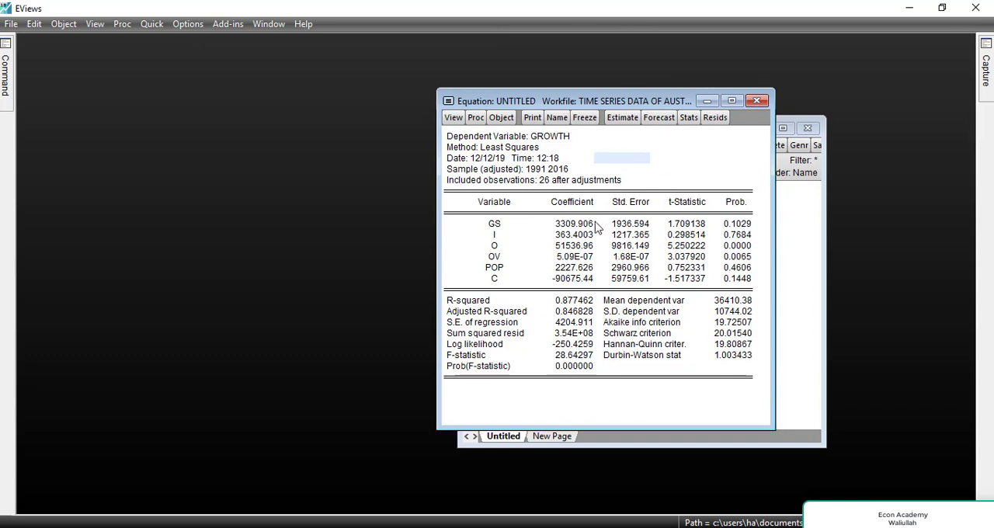
Run the Serial Correlation LM Test on the equation's residuals with 2 lags included.
left_click(454, 118)
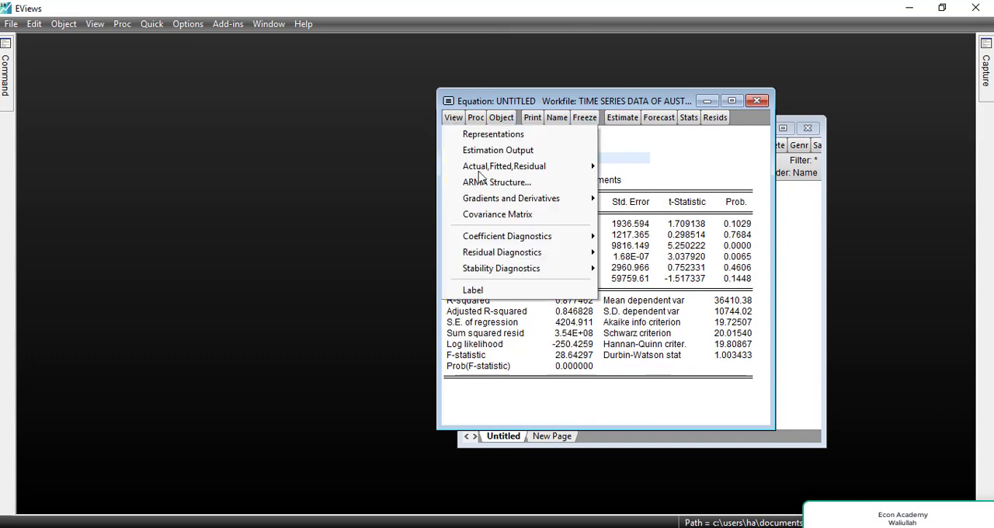
mouse_move(519, 259)
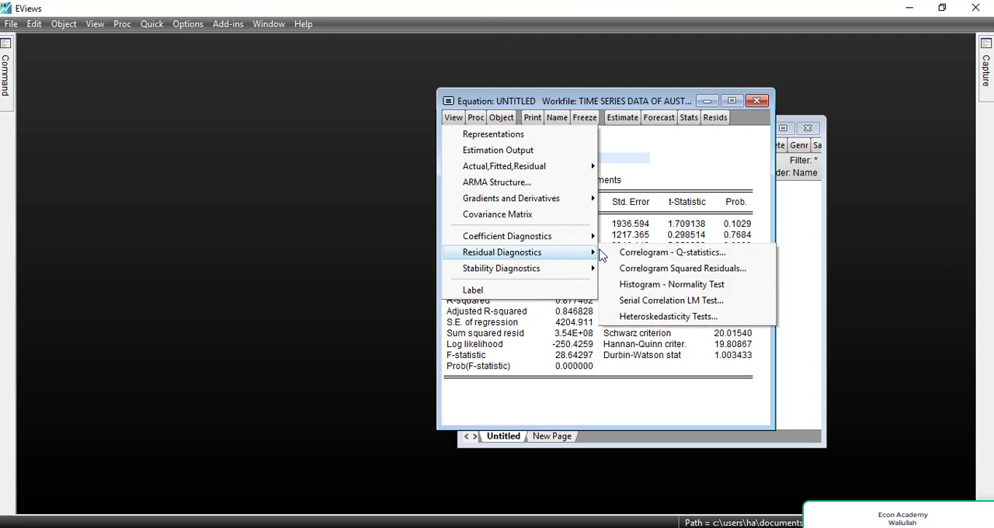
left_click(629, 302)
left_click(634, 255)
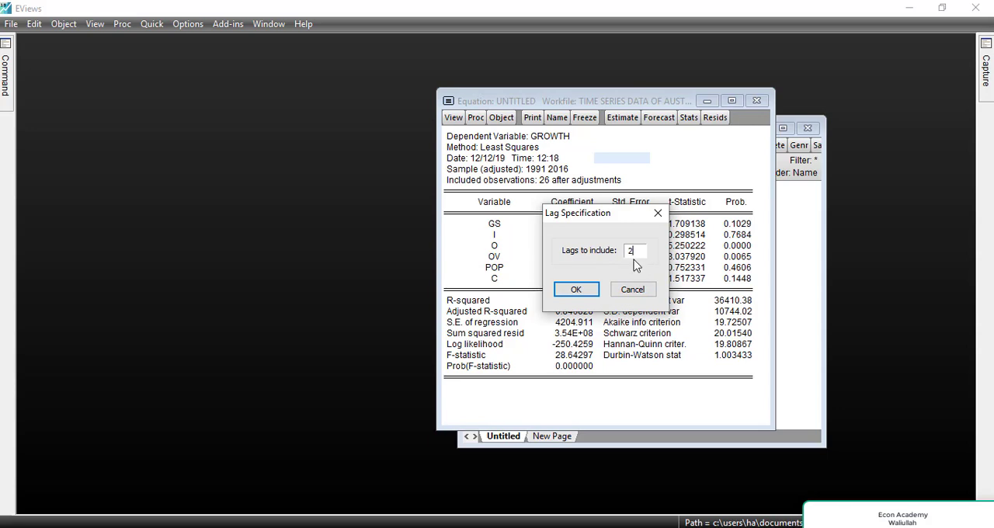
left_click(576, 292)
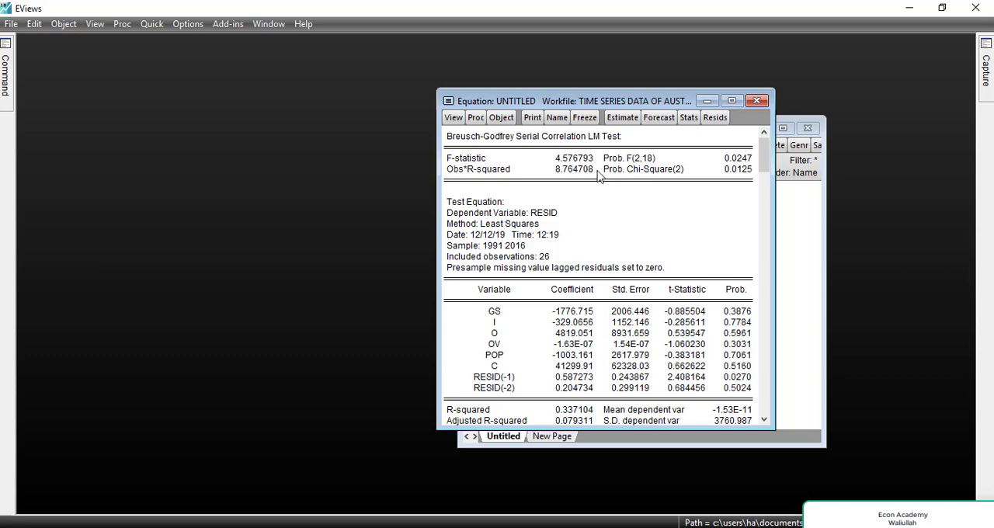
Compare the LM test's Prob. Chi-Square with the null and alternative autocorrelation hypotheses noted in the command window.
left_click_drag(610, 171, 745, 186)
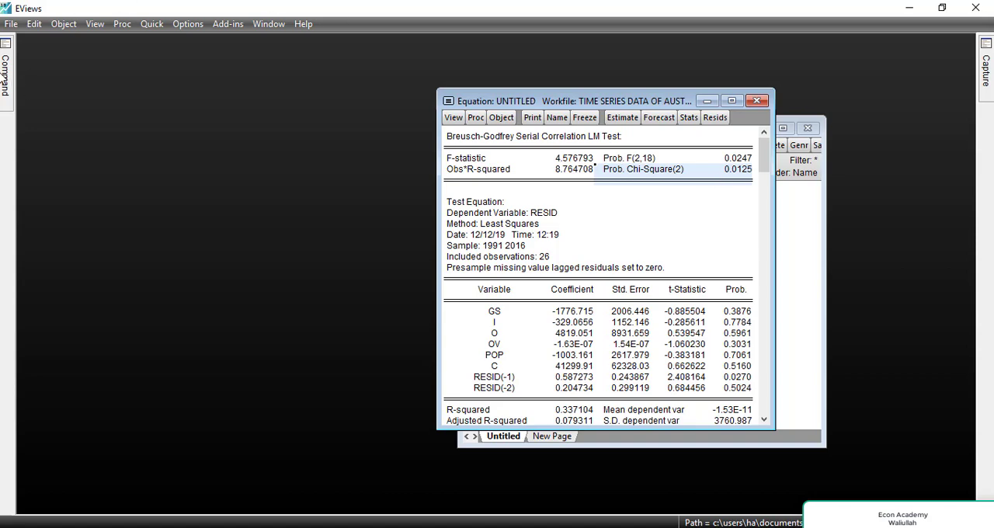
mouse_move(5, 78)
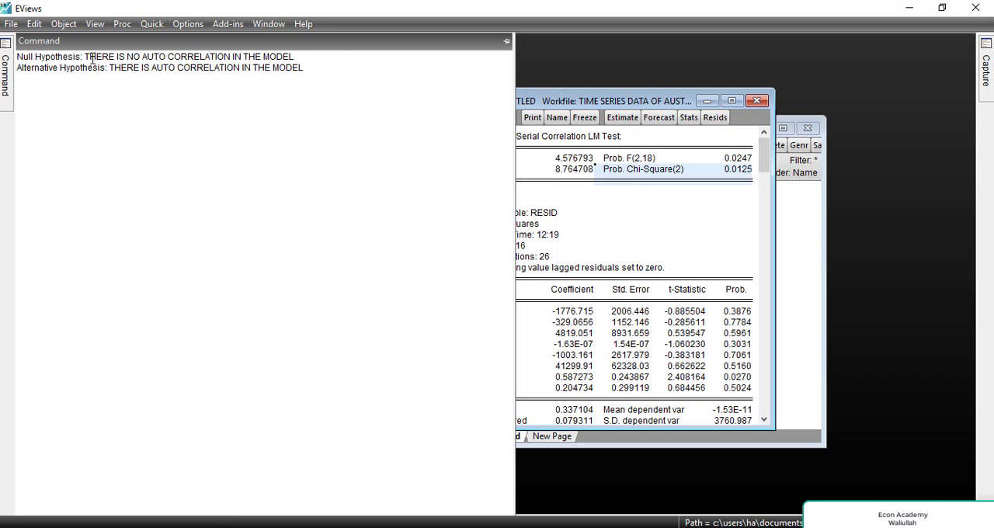
scroll(92, 61, "up", 4)
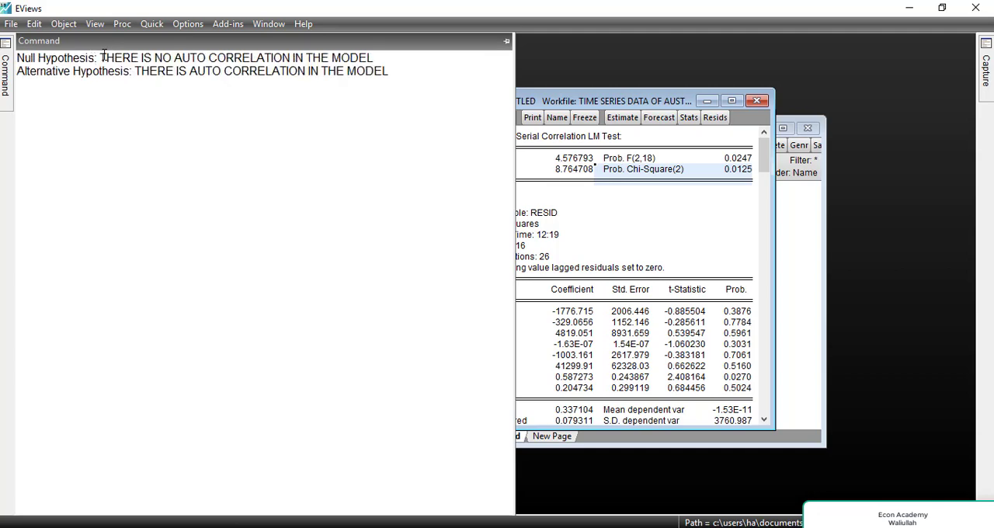
left_click_drag(100, 58, 377, 59)
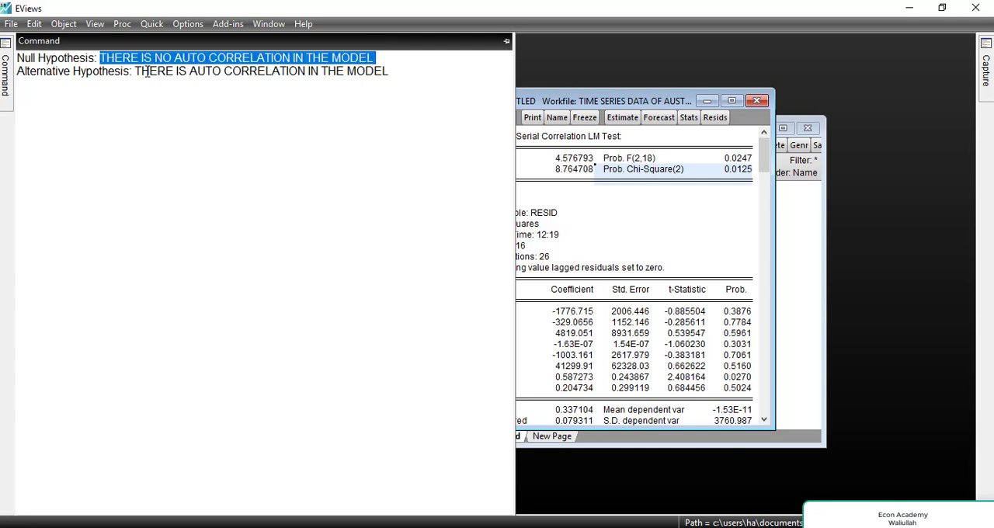
left_click_drag(138, 70, 392, 83)
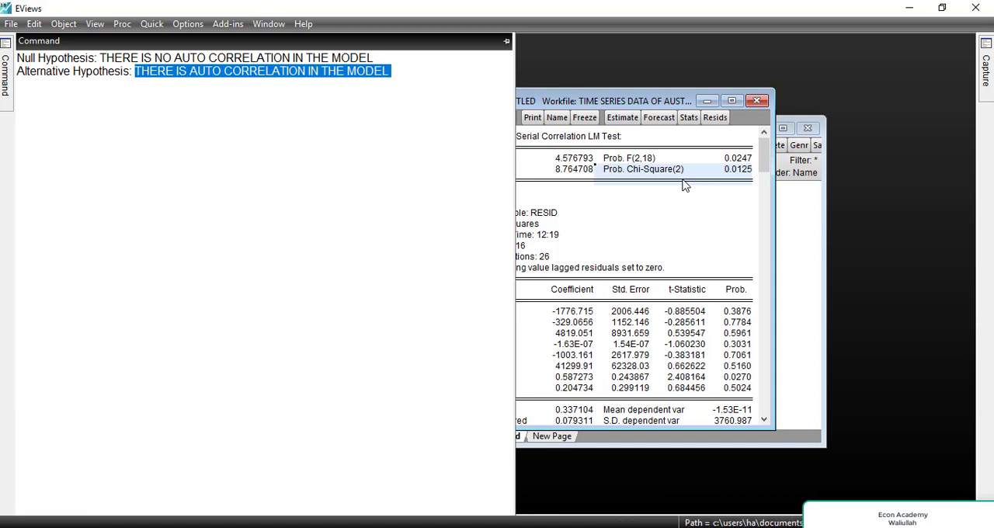
left_click(389, 59)
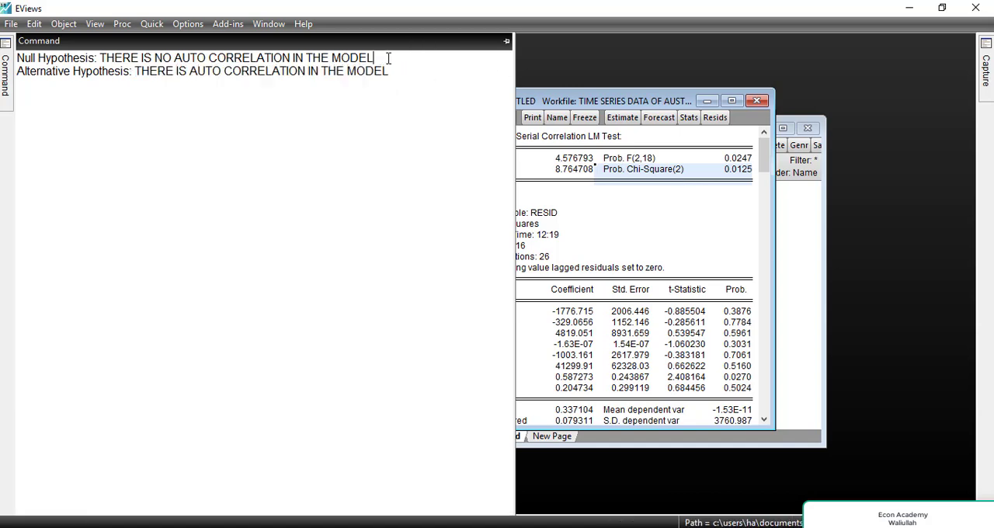
left_click_drag(388, 58, 16, 58)
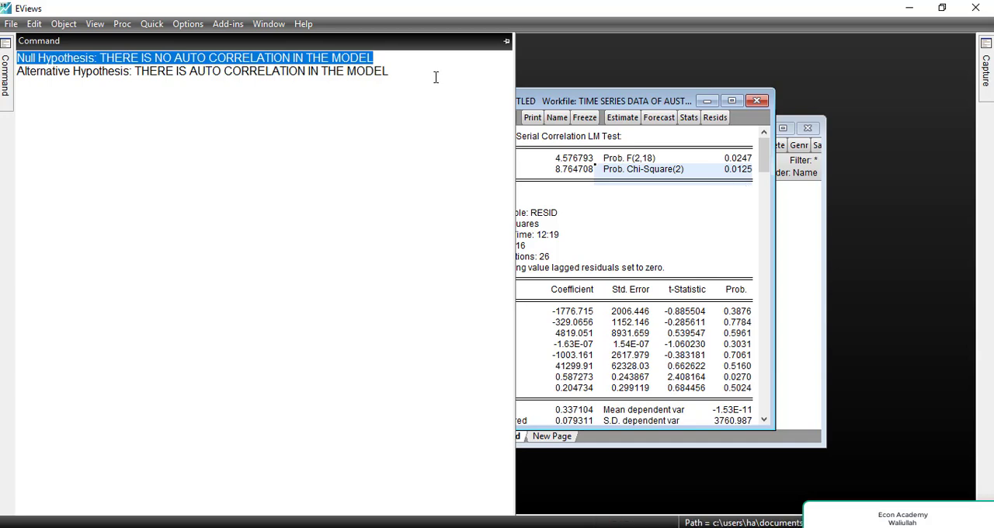
left_click(407, 100)
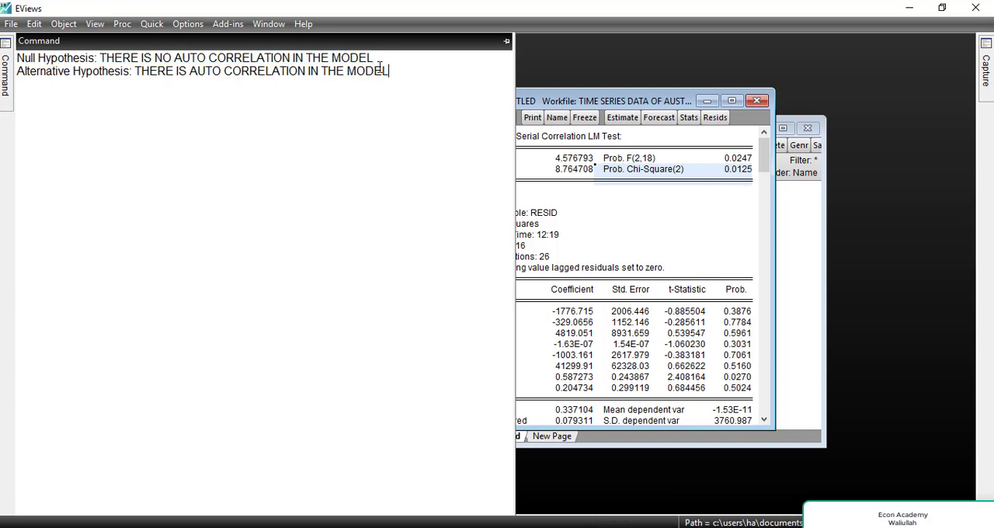
left_click_drag(349, 59, 330, 59)
left_click_drag(266, 70, 400, 104)
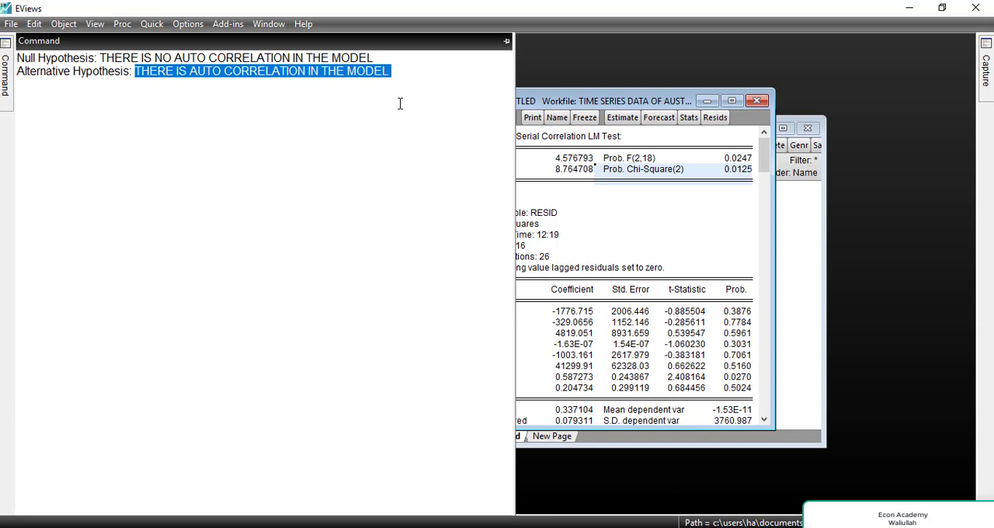
left_click(853, 395)
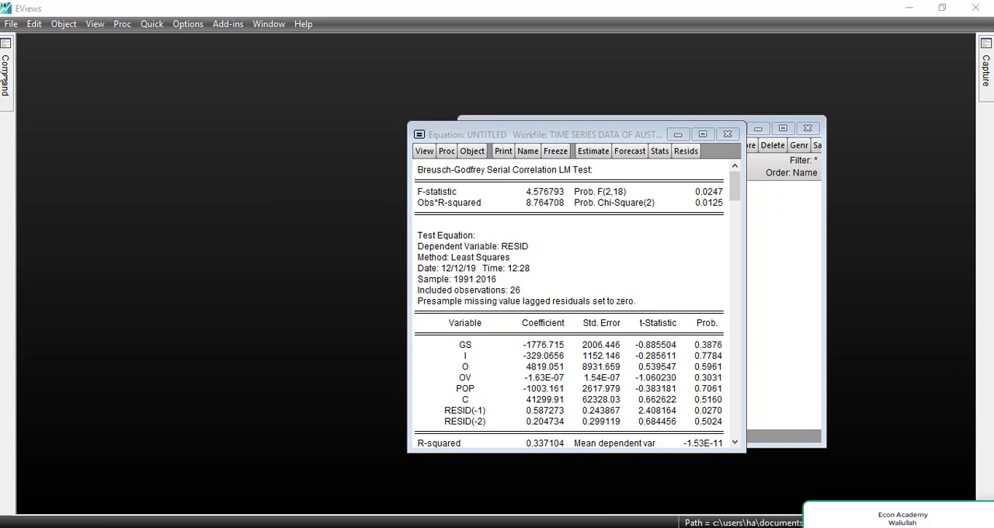
Read the autocorrelation remedy noted below the hypotheses and return to the LM test output.
mouse_move(4, 77)
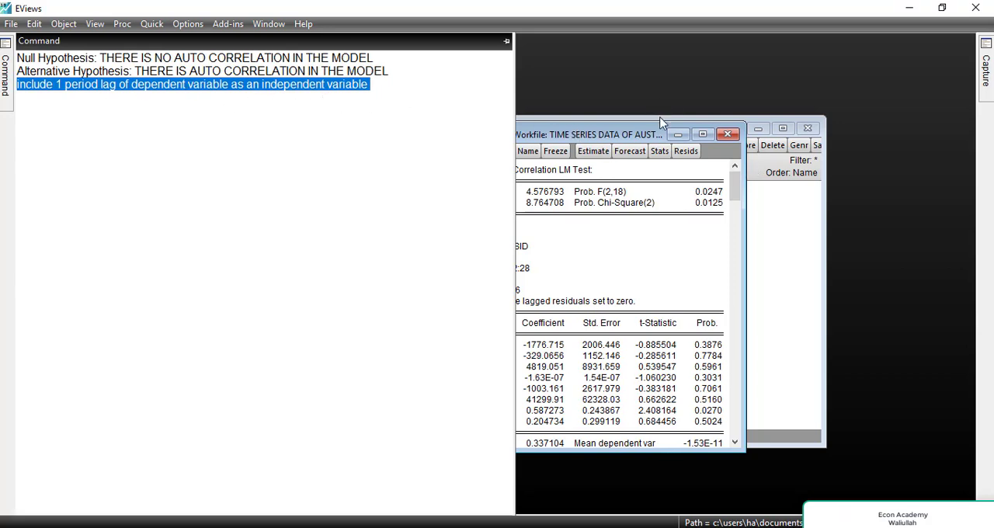
left_click(505, 41)
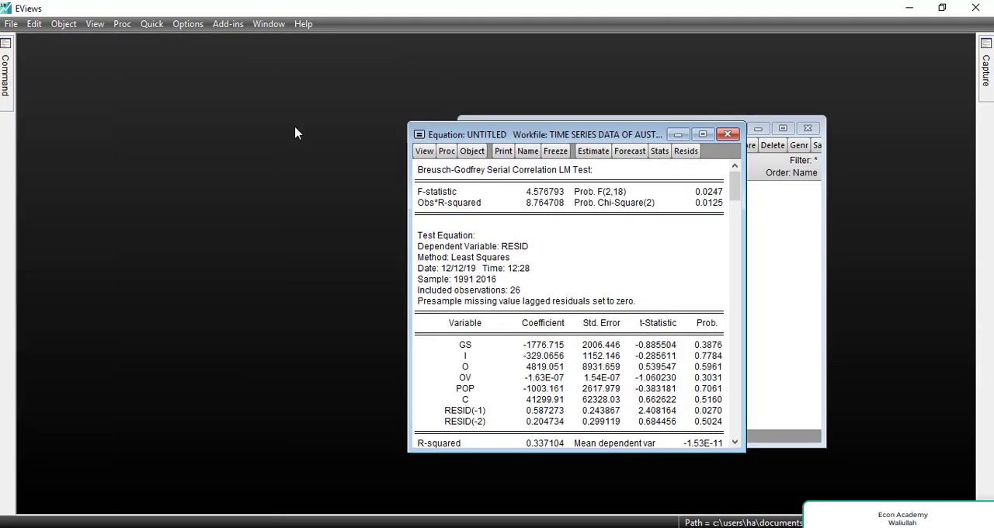
Close and delete the untitled equation holding the LM test, and clear the series selection in the workfile.
left_click(727, 133)
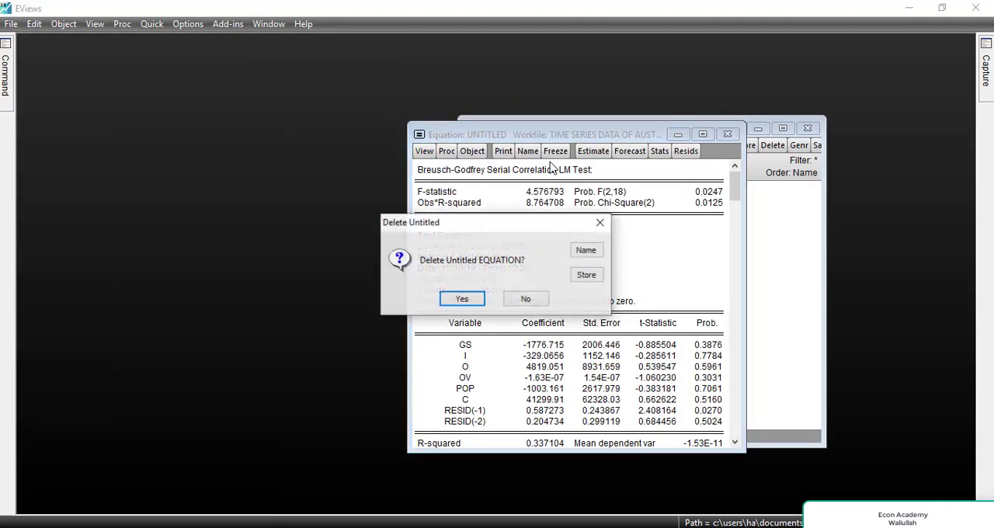
left_click(462, 298)
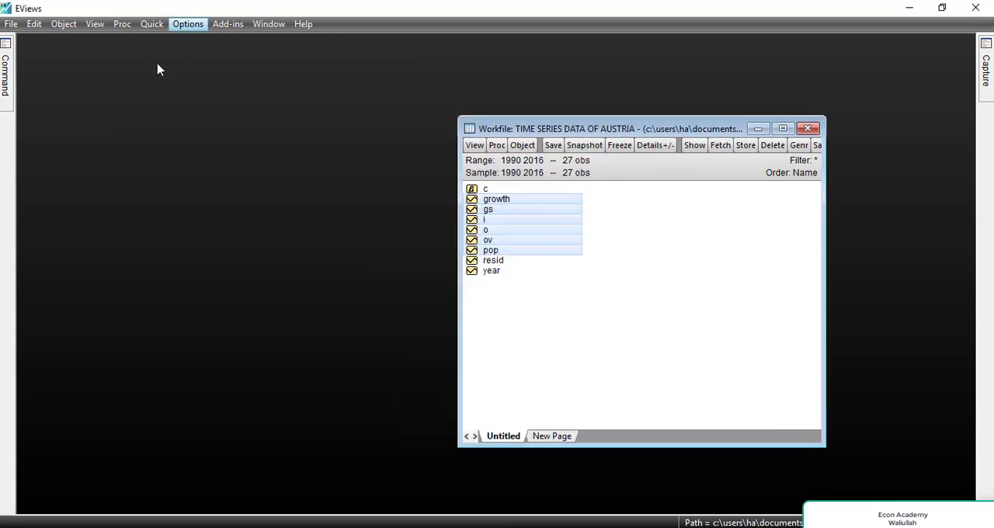
left_click(602, 298)
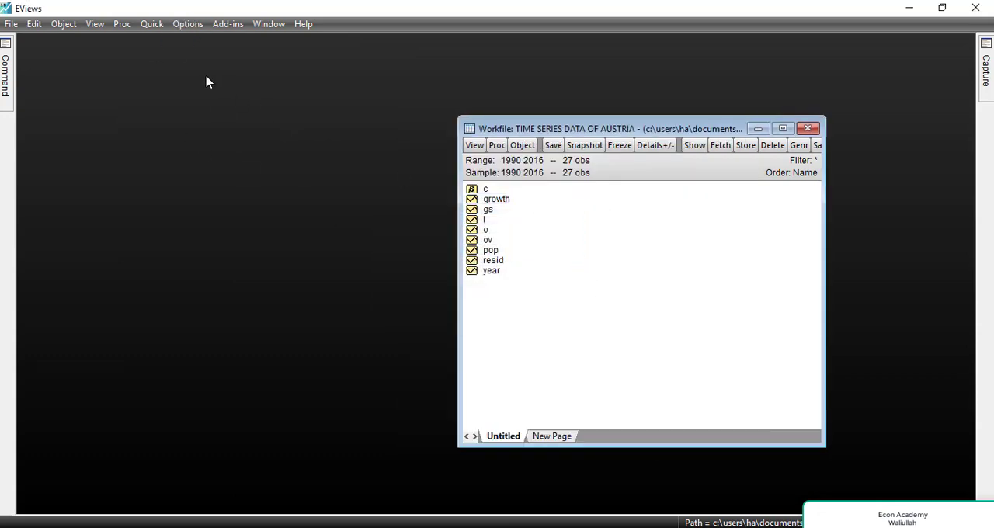
Generate a lagged growth series with the equation lg=growth(-1) over the sample 1990 2016.
left_click(151, 23)
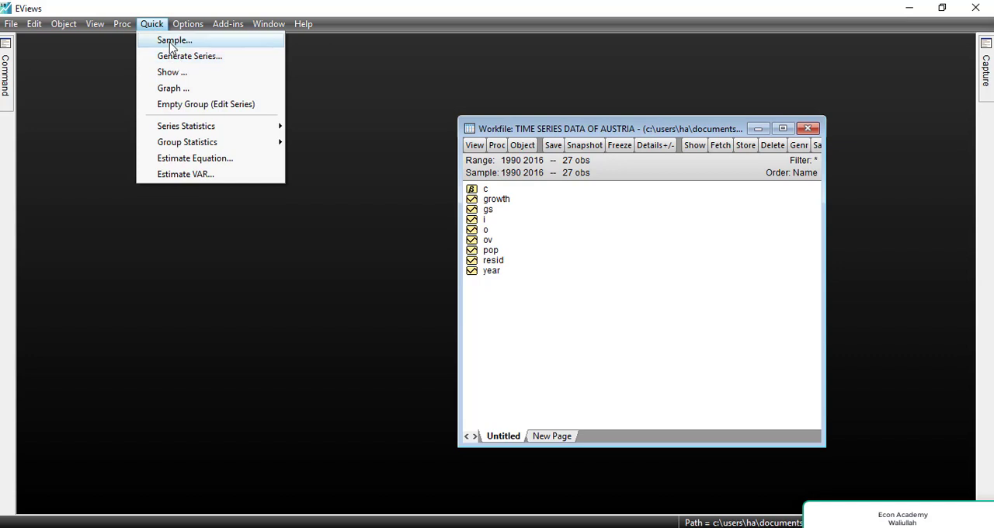
left_click(149, 24)
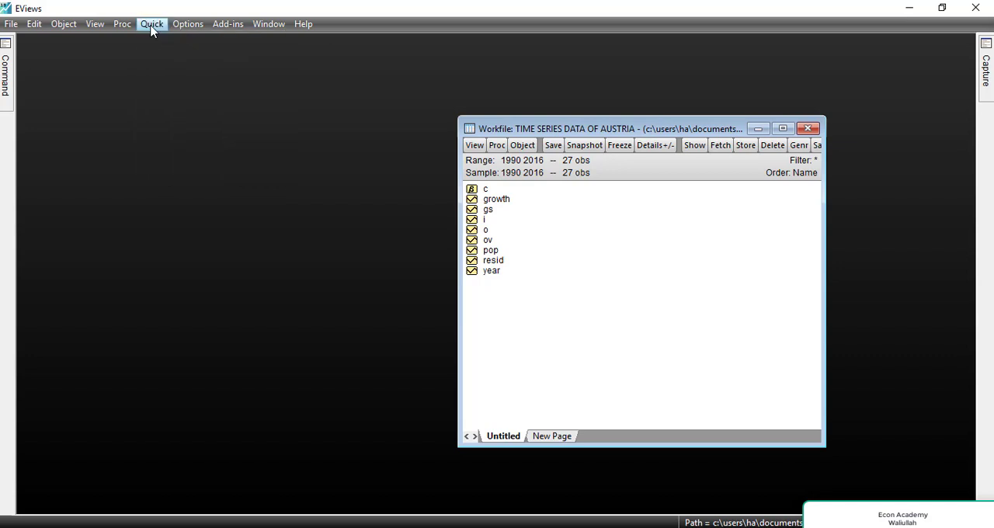
left_click(151, 24)
left_click(191, 59)
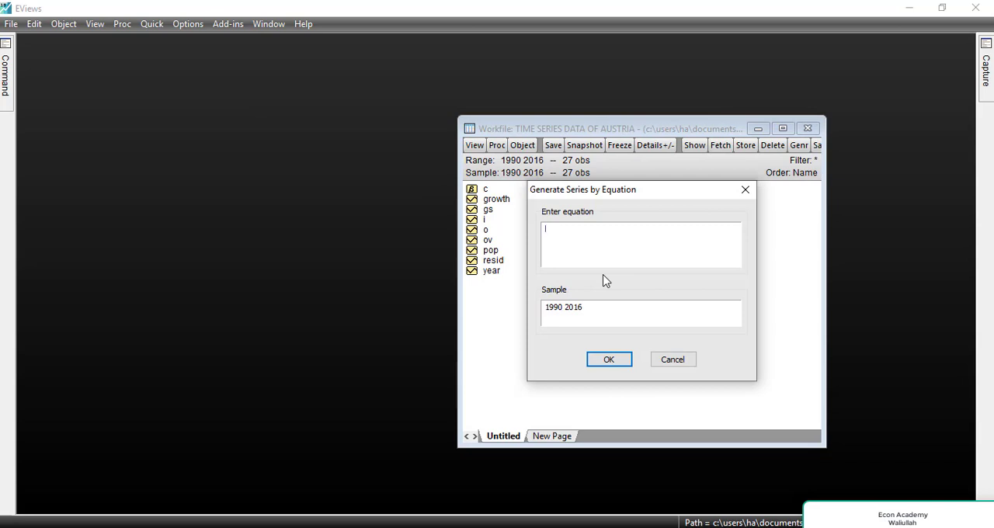
type("lg")
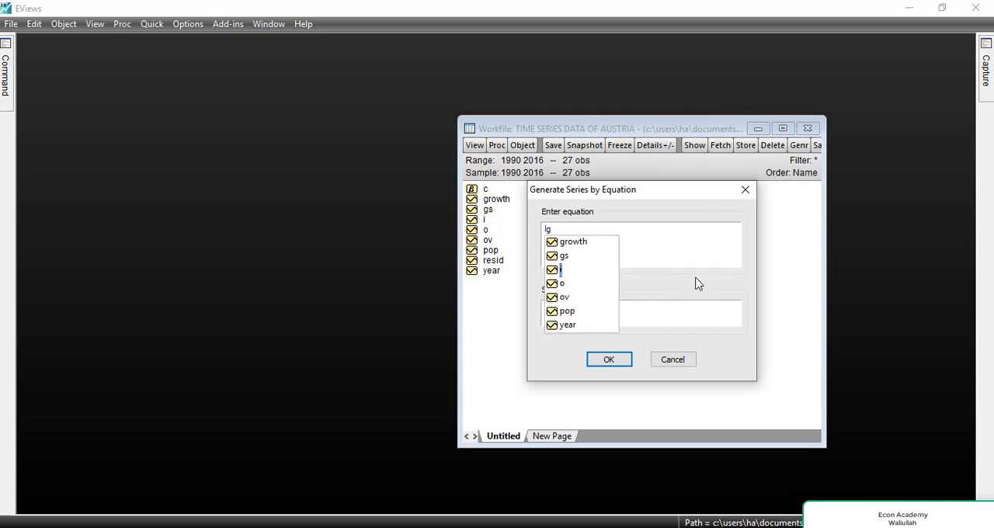
type("=")
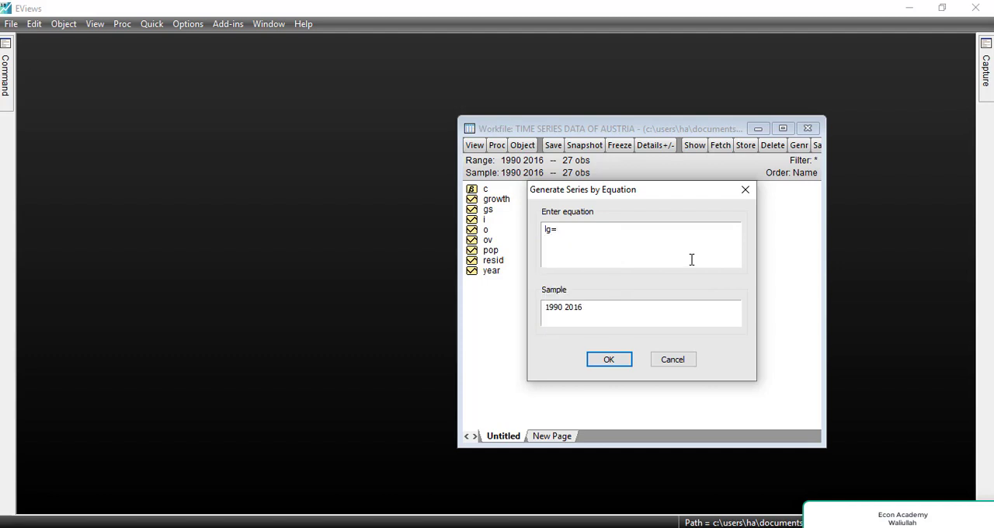
type("growth(-1)")
left_click(592, 230)
left_click(610, 360)
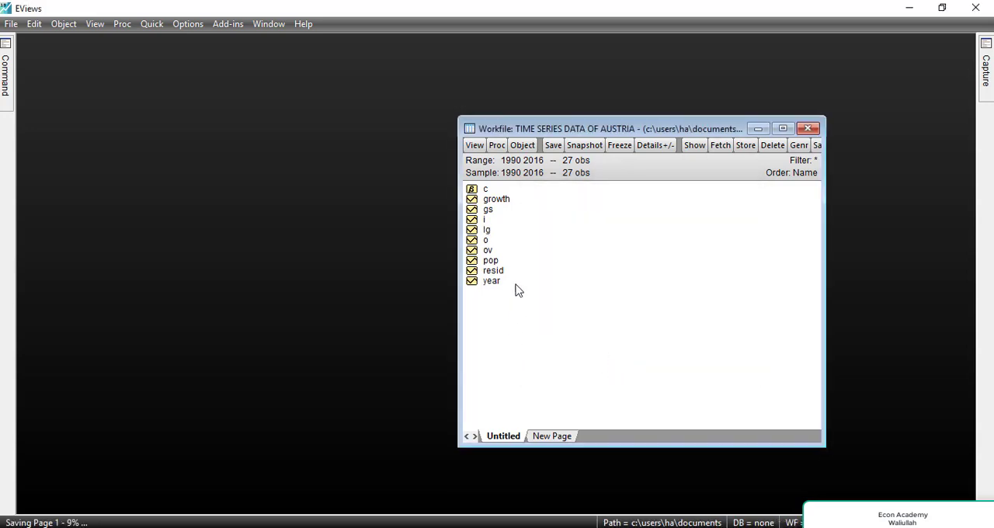
Inspect the yearly values and generating formula of the lg series, and return to the workfile.
double_click(487, 230)
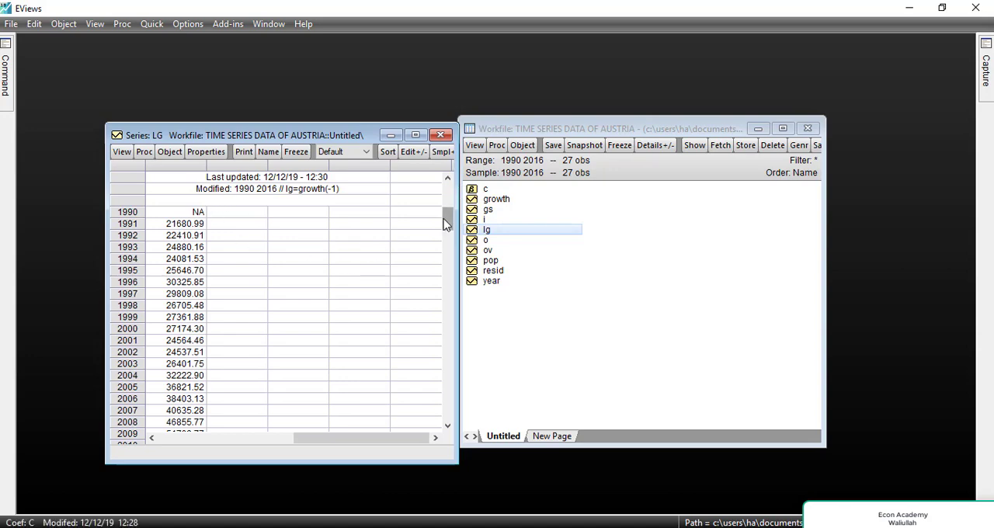
left_click_drag(448, 220, 449, 266)
scroll(450, 330, "up", 5)
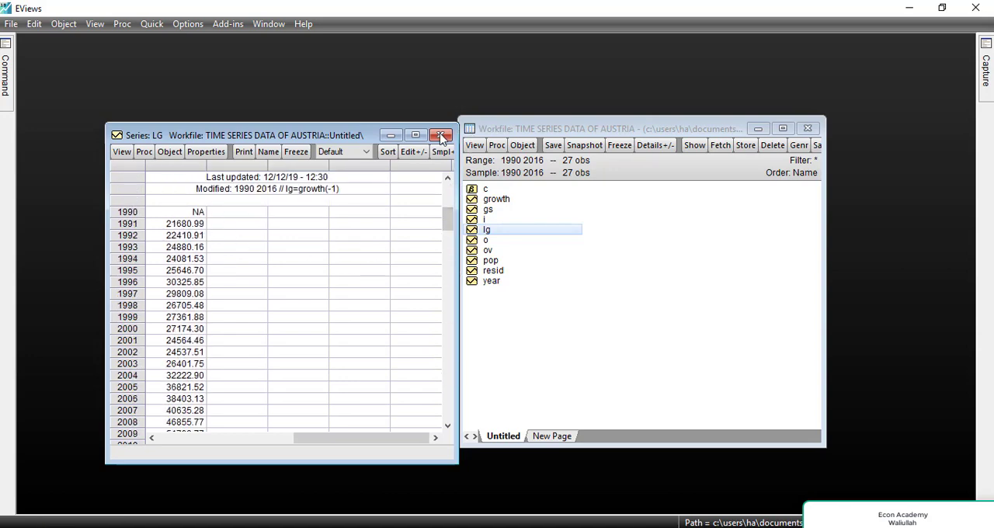
left_click(440, 135)
double_click(535, 232)
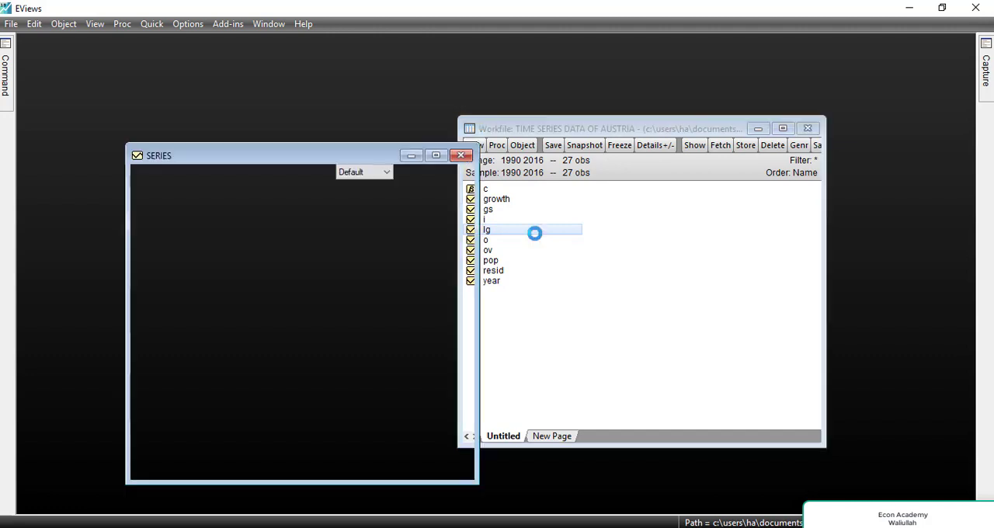
left_click(299, 210)
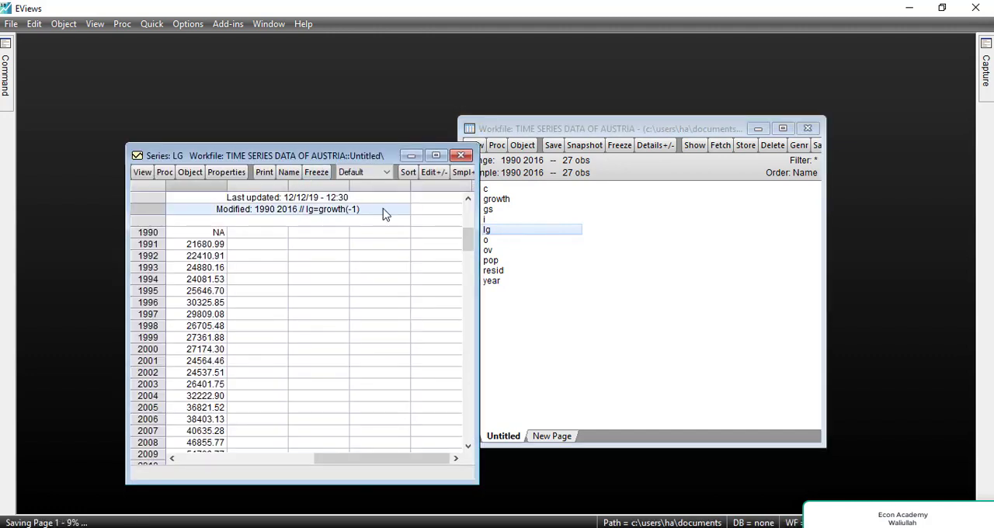
left_click(467, 156)
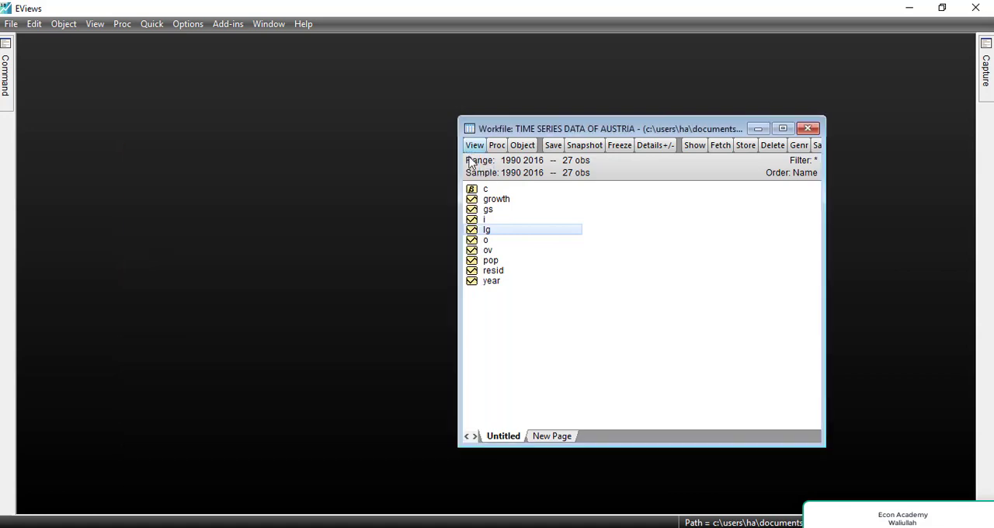
left_click(643, 351)
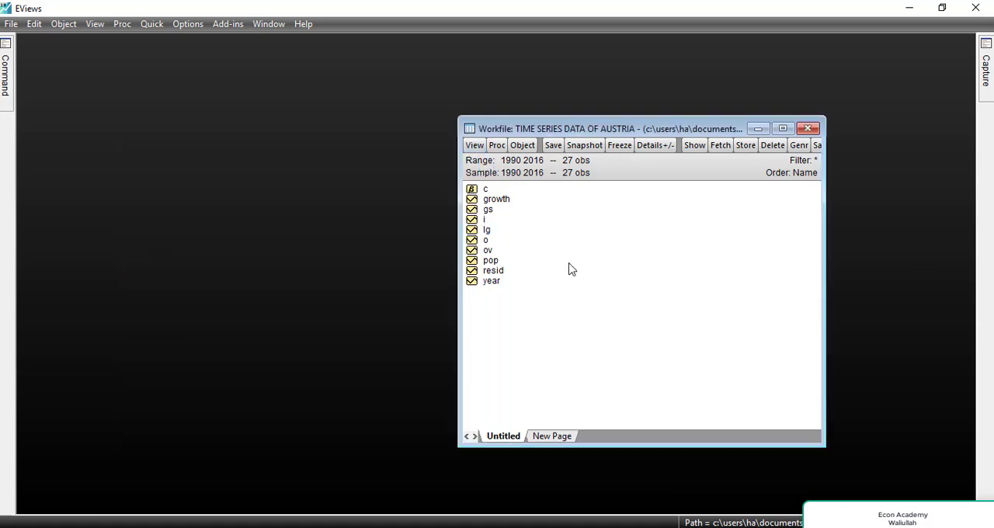
Select the series growth, gs, i, o, ov, pop and lg in the workfile and open them as an equation.
left_click(501, 201)
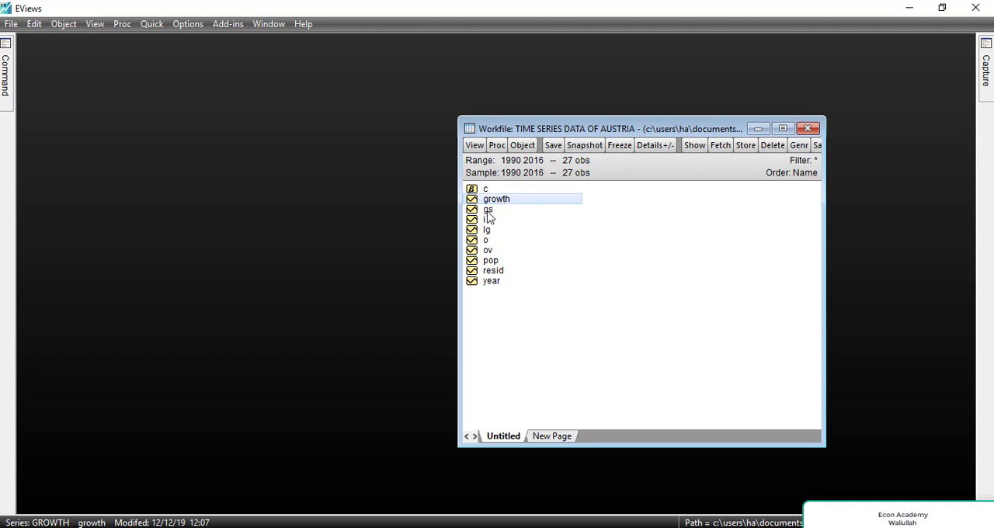
left_click(488, 209, "ctrl")
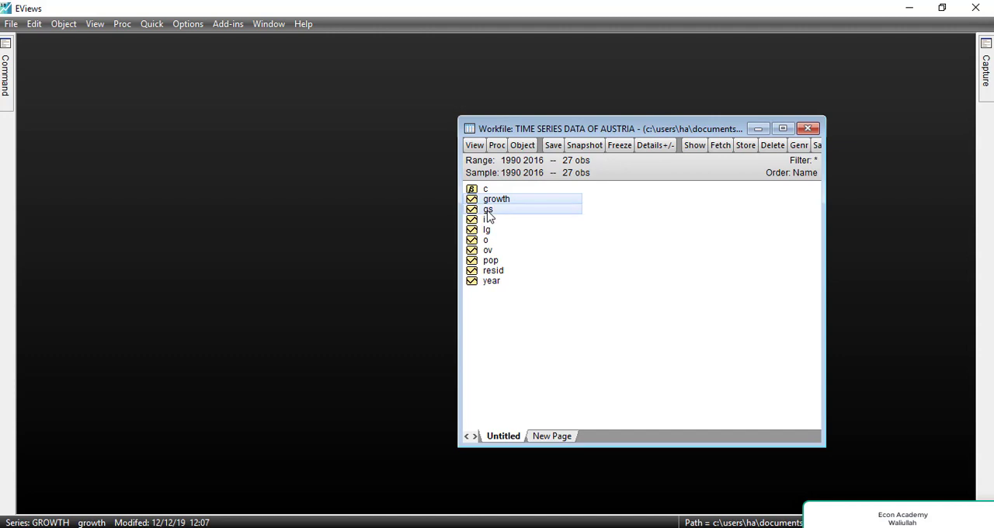
left_click(487, 220, "ctrl")
left_click(486, 240, "ctrl")
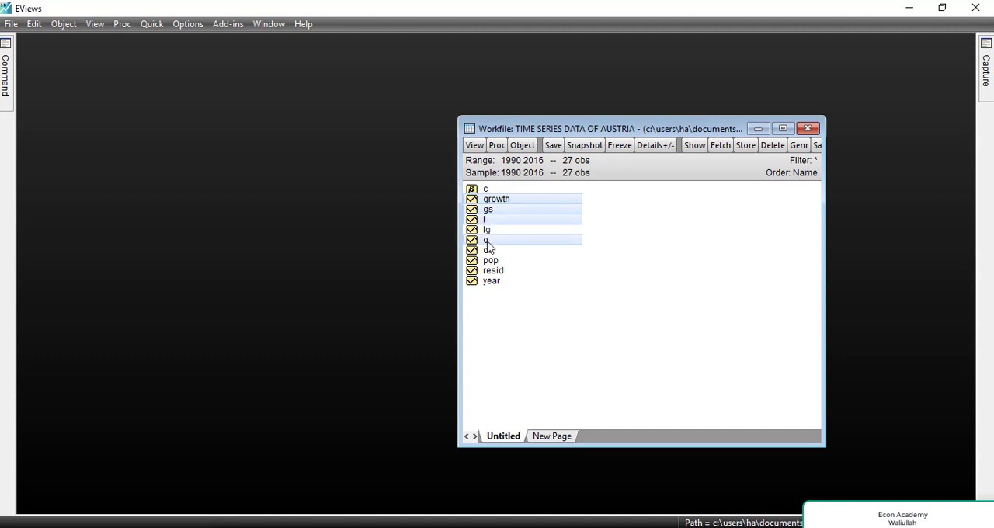
left_click(488, 251, "ctrl")
left_click(492, 267, "ctrl")
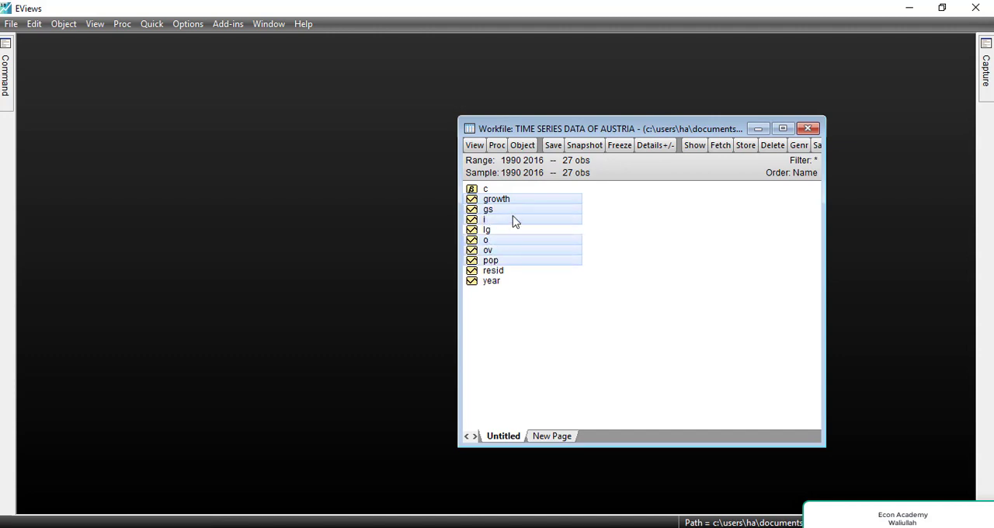
left_click(500, 234, "ctrl")
right_click(501, 234)
mouse_move(538, 243)
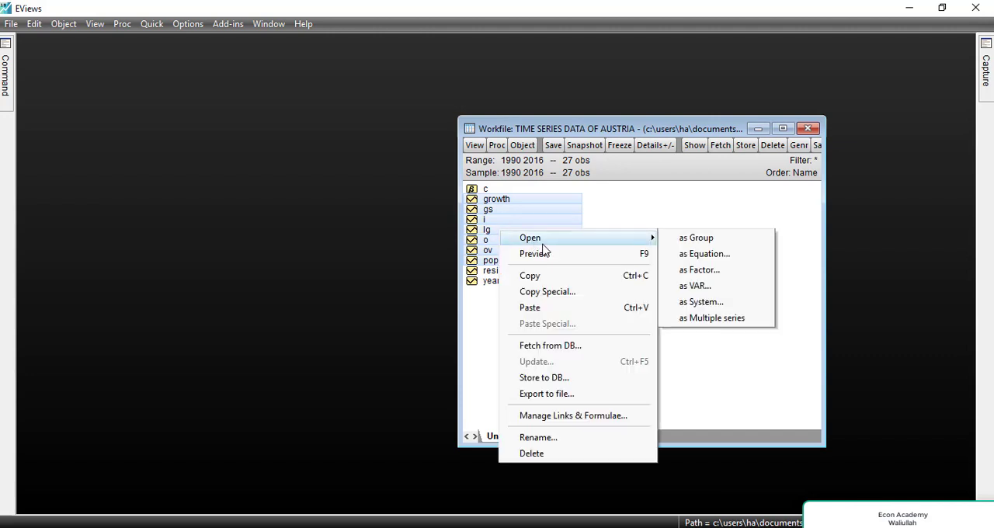
left_click(713, 253)
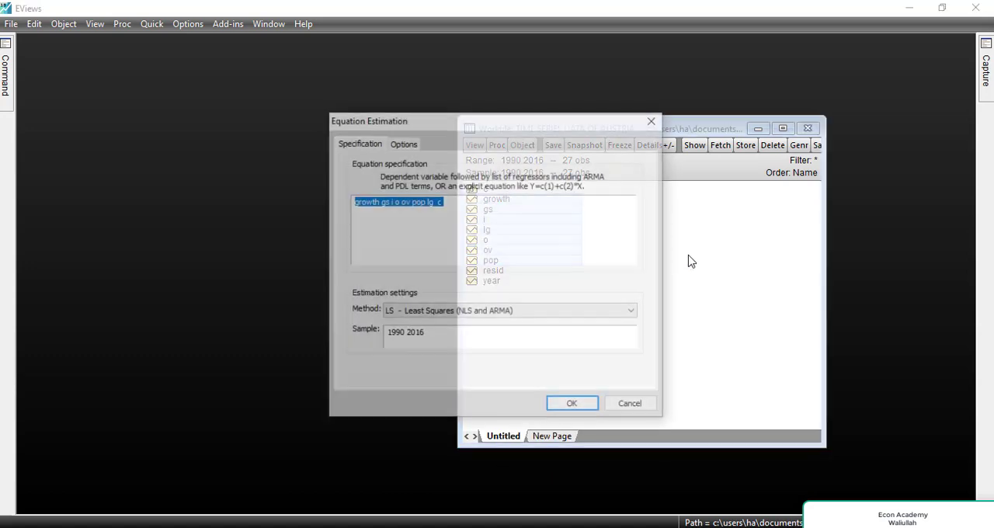
Review the specification growth gs i o ov pop lg c and estimate it by Least Squares over the sample 1990 2016.
left_click(400, 232)
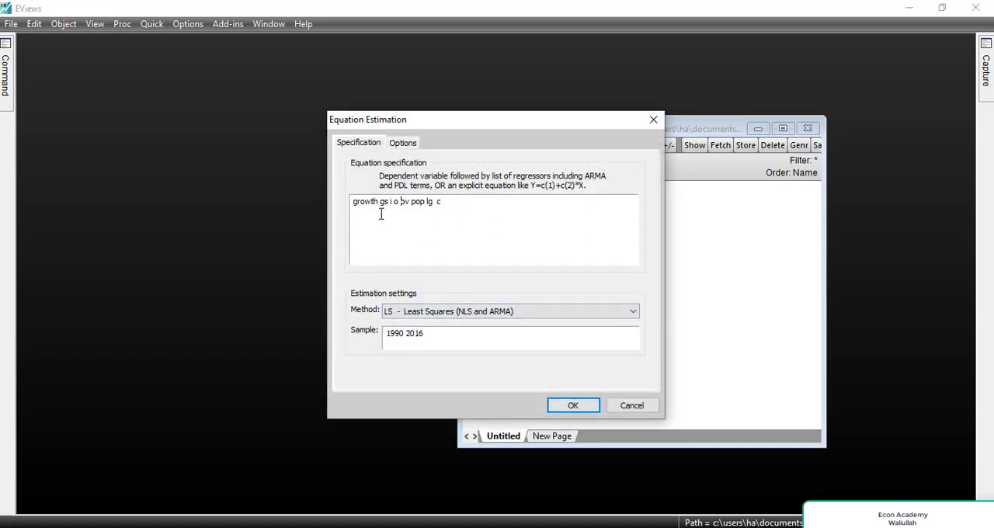
left_click(352, 203)
left_click(360, 205)
left_click_drag(354, 203, 433, 205)
left_click(427, 206)
left_click(443, 203)
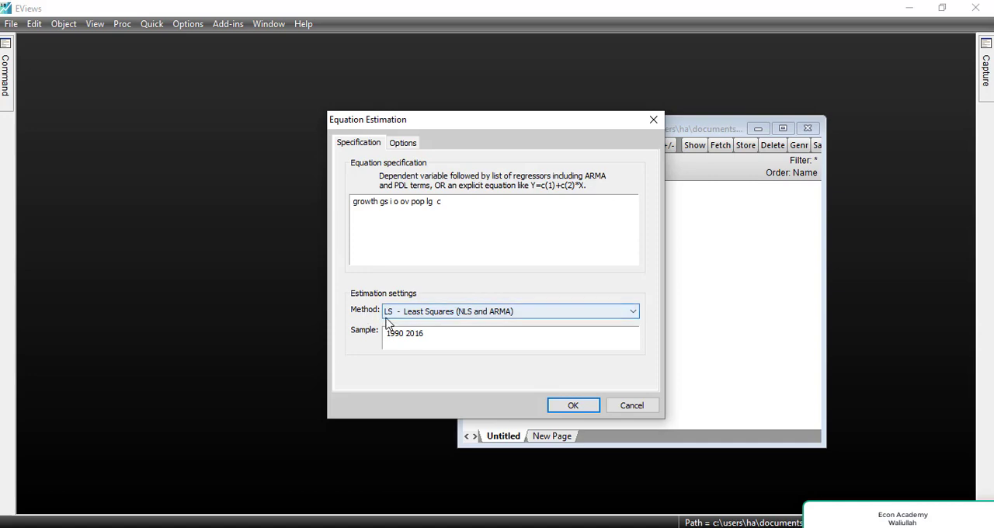
left_click(573, 404)
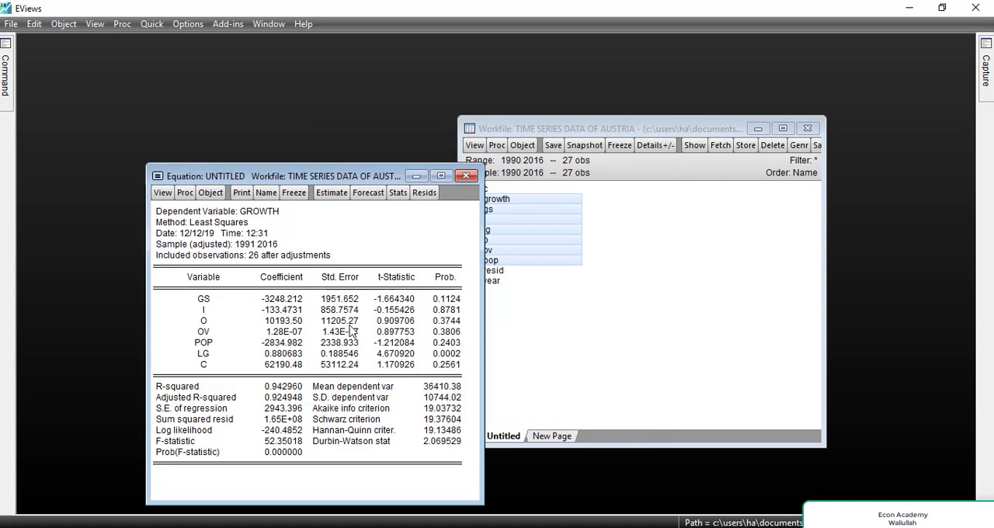
Examine the Durbin-Watson statistic and the LG regressor in the new regression output.
left_click_drag(364, 176, 698, 93)
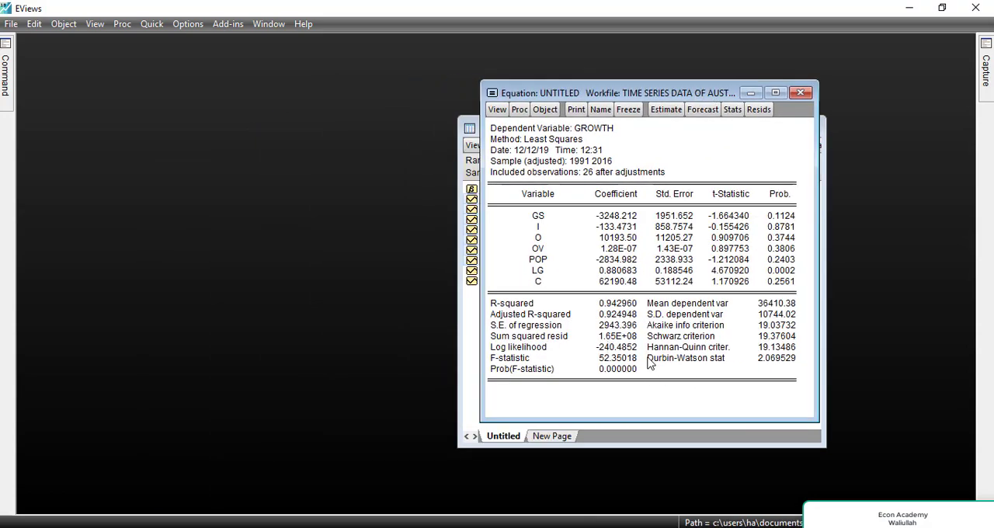
left_click(697, 366)
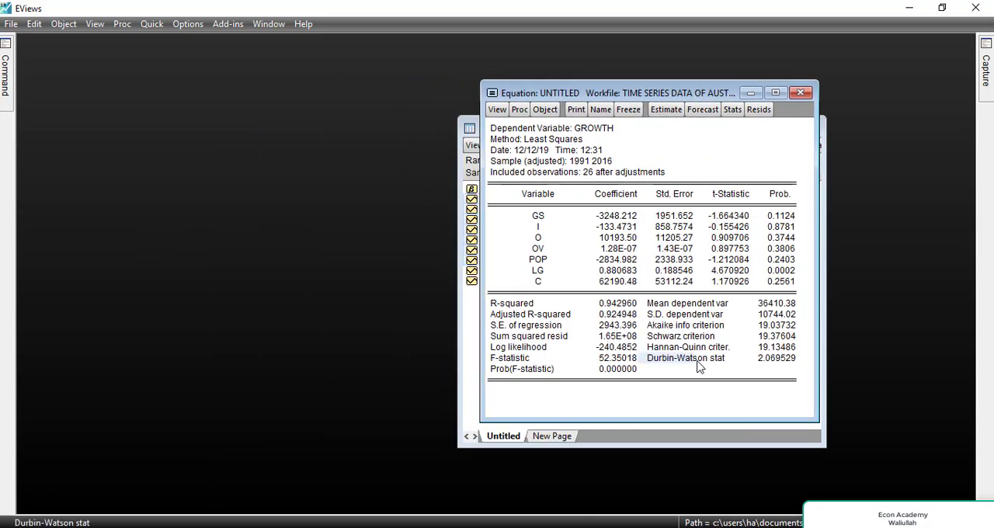
left_click_drag(697, 366, 795, 374)
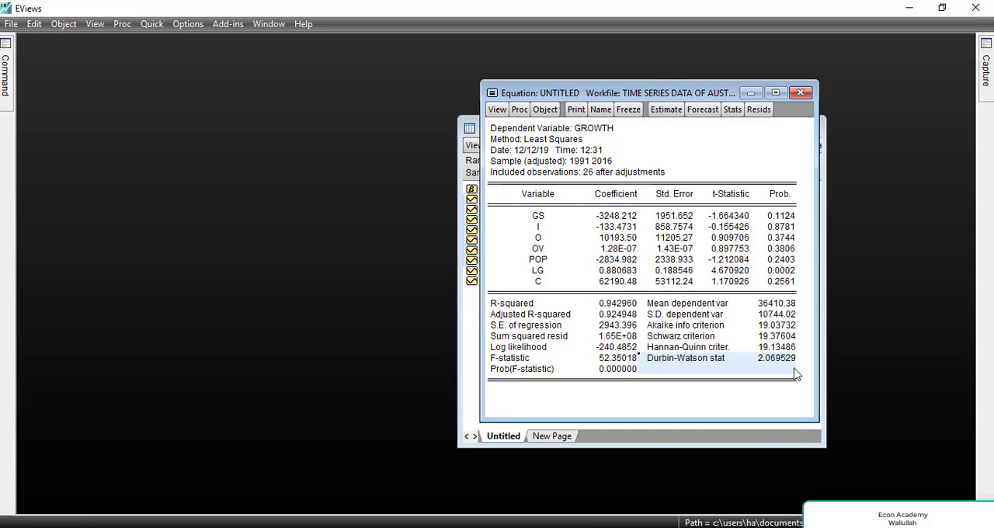
left_click(534, 273)
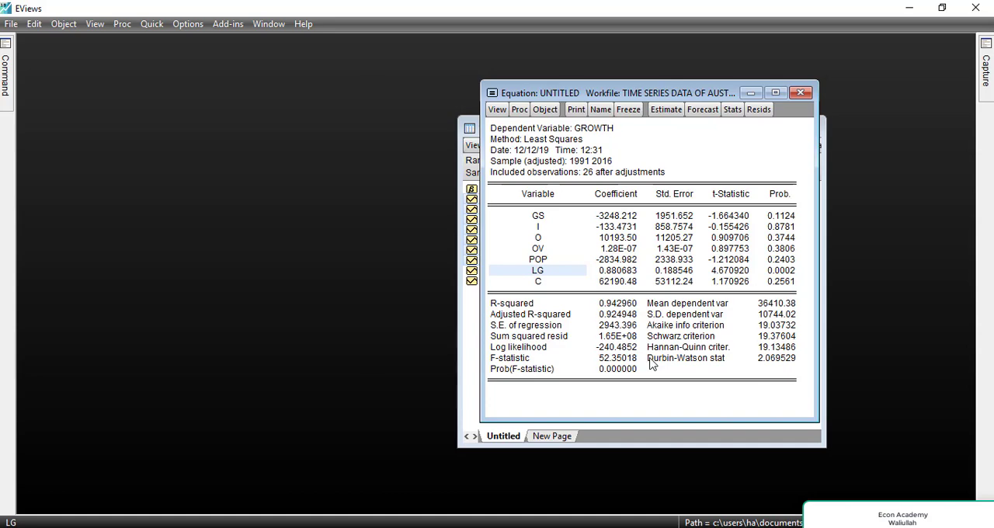
left_click_drag(652, 363, 782, 371)
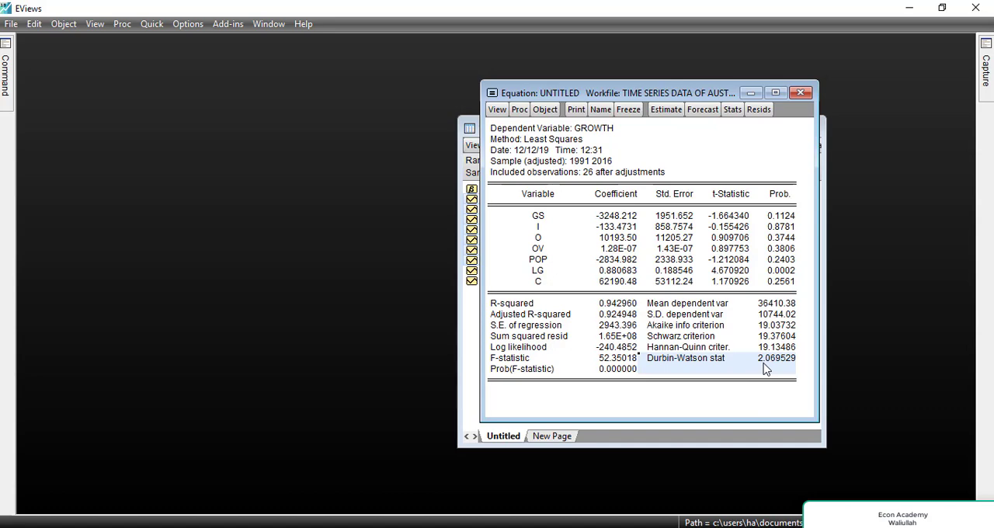
left_click(724, 399)
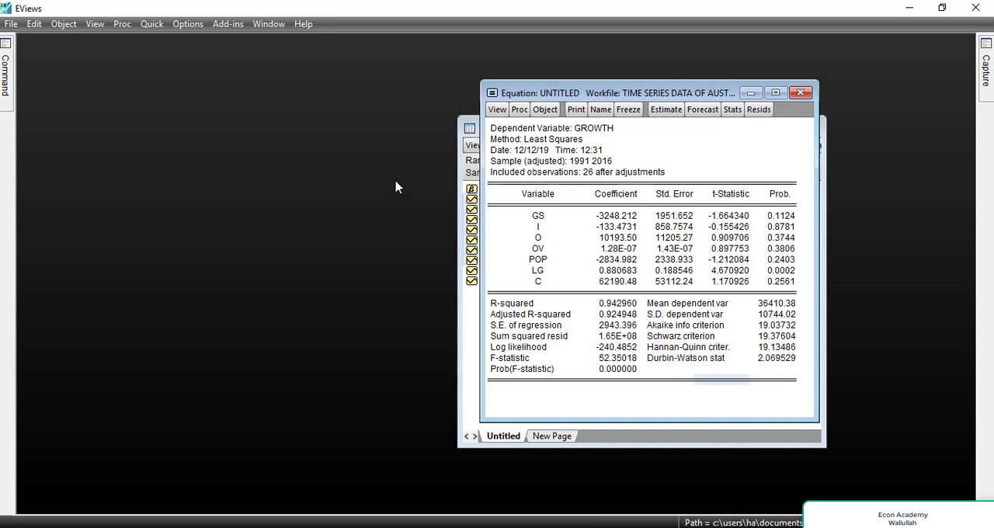
Run the Serial Correlation LM Test on the residuals of the equation containing LG, including 2 lags.
left_click(497, 109)
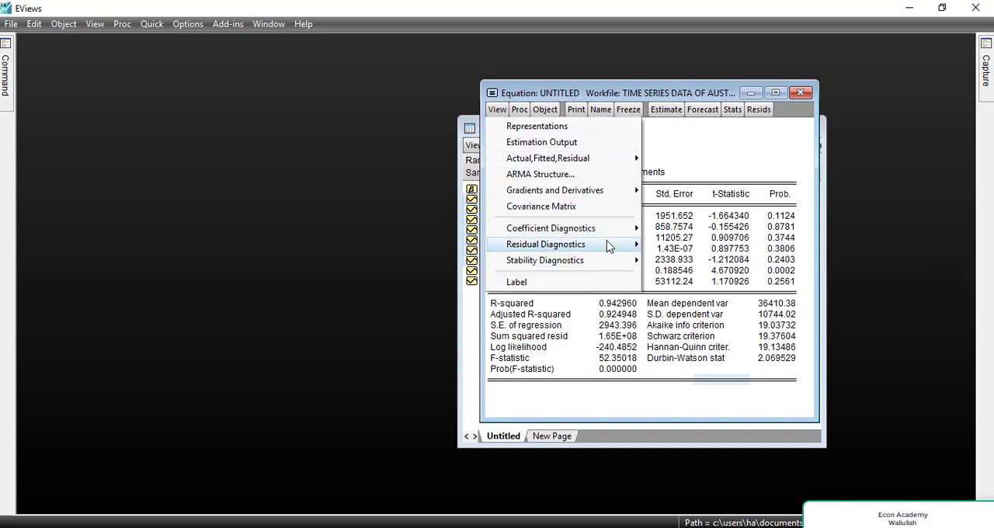
mouse_move(625, 247)
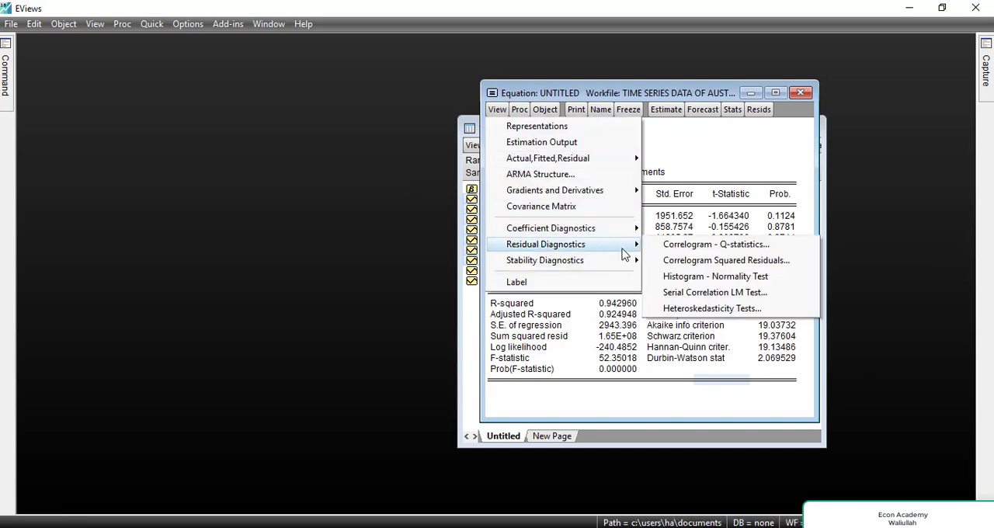
left_click(677, 299)
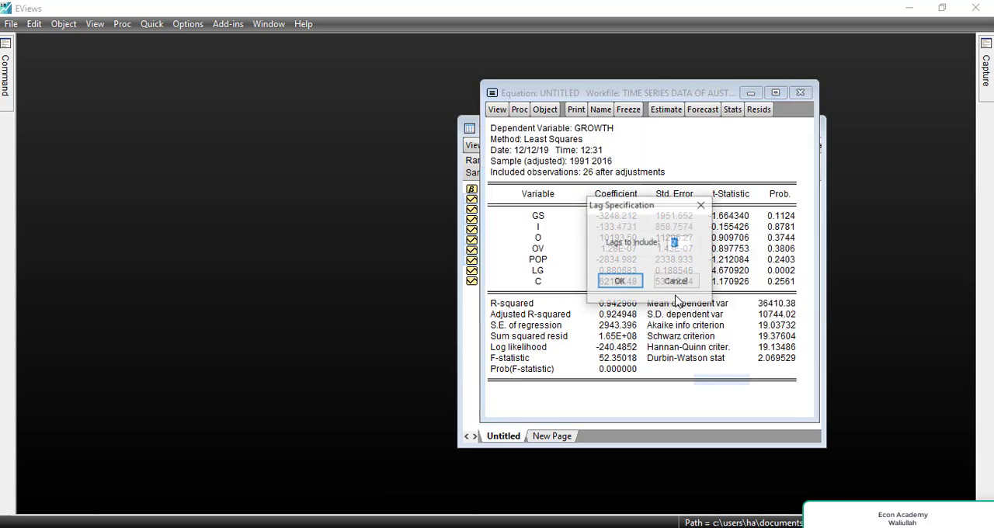
left_click(620, 283)
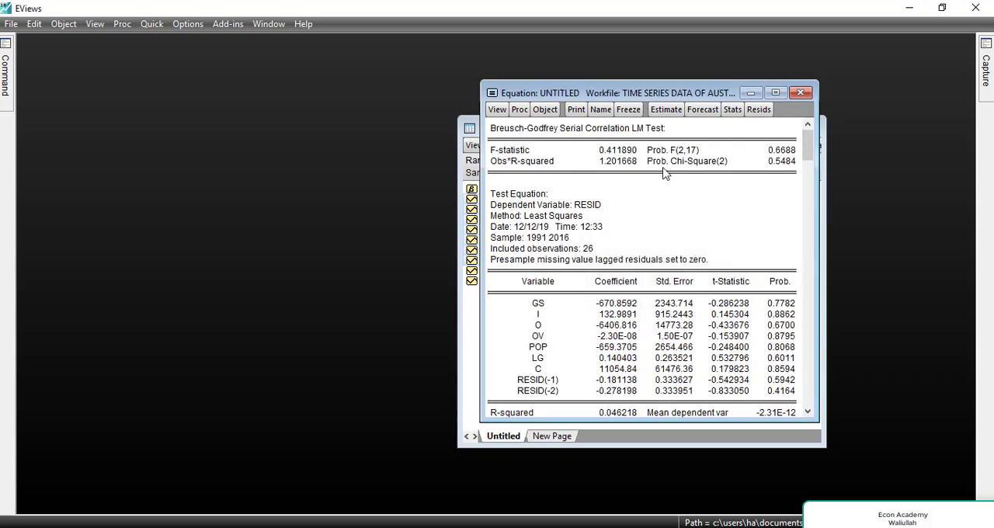
Mark the new LM test's Prob. Chi-Square and delete the remedy note below the hypotheses in the command window.
left_click(654, 162)
left_click_drag(771, 173, 792, 173)
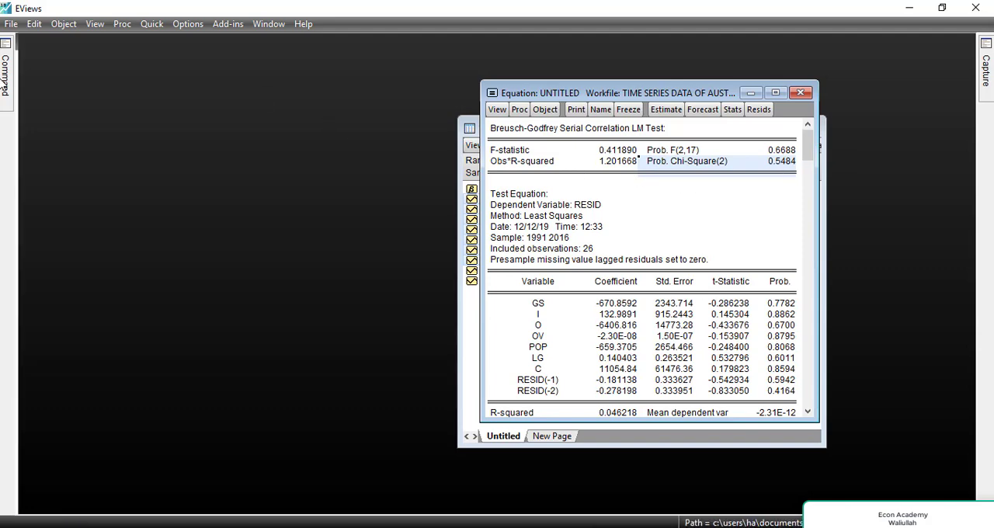
mouse_move(5, 87)
key("BackSpace")
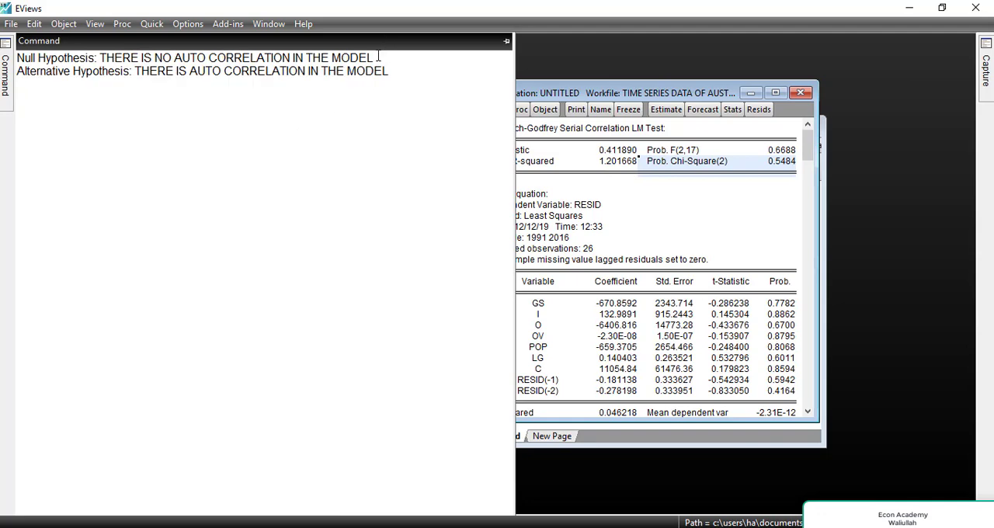
Review the null and alternative autocorrelation hypotheses in the command window against the LM test's Prob. Chi-Square.
left_click_drag(378, 57, 129, 62)
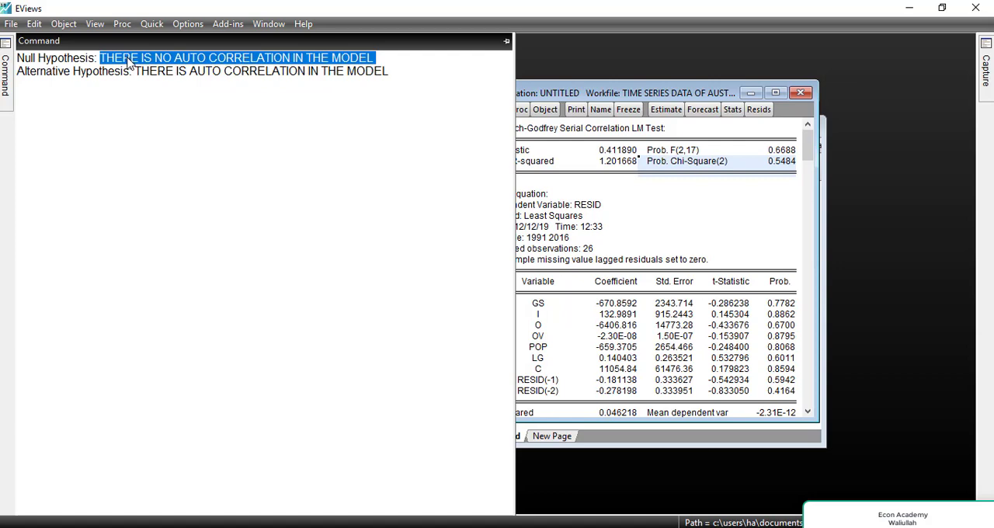
left_click(403, 81)
left_click_drag(289, 82, 137, 72)
left_click(261, 111)
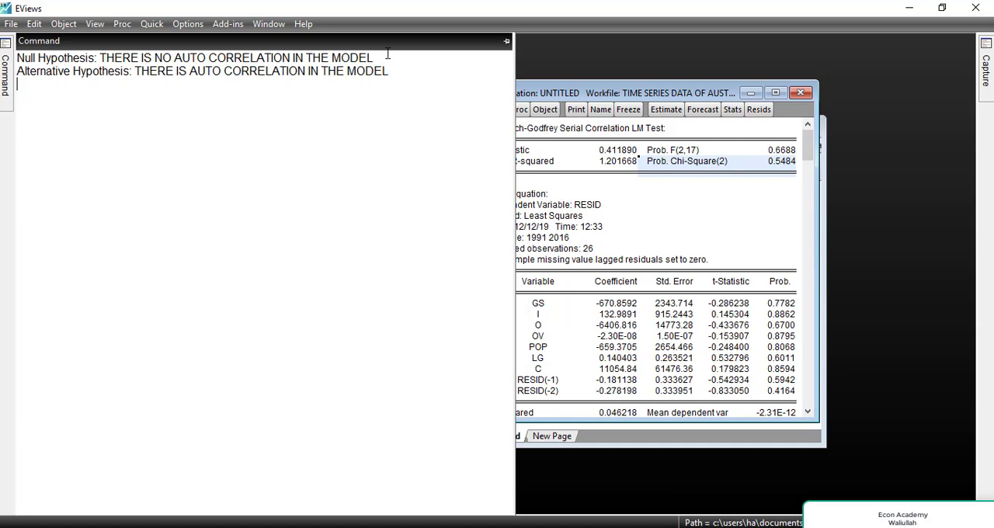
left_click_drag(386, 59, 71, 52)
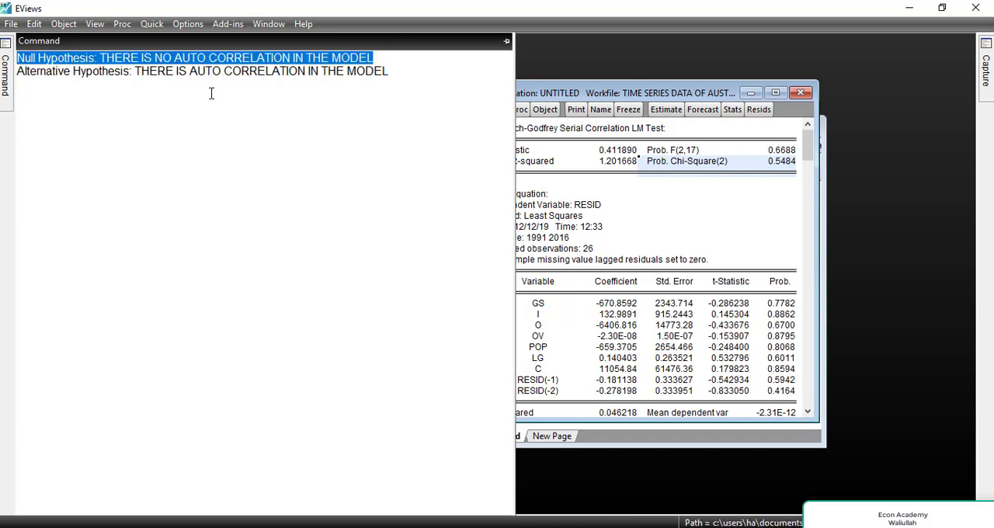